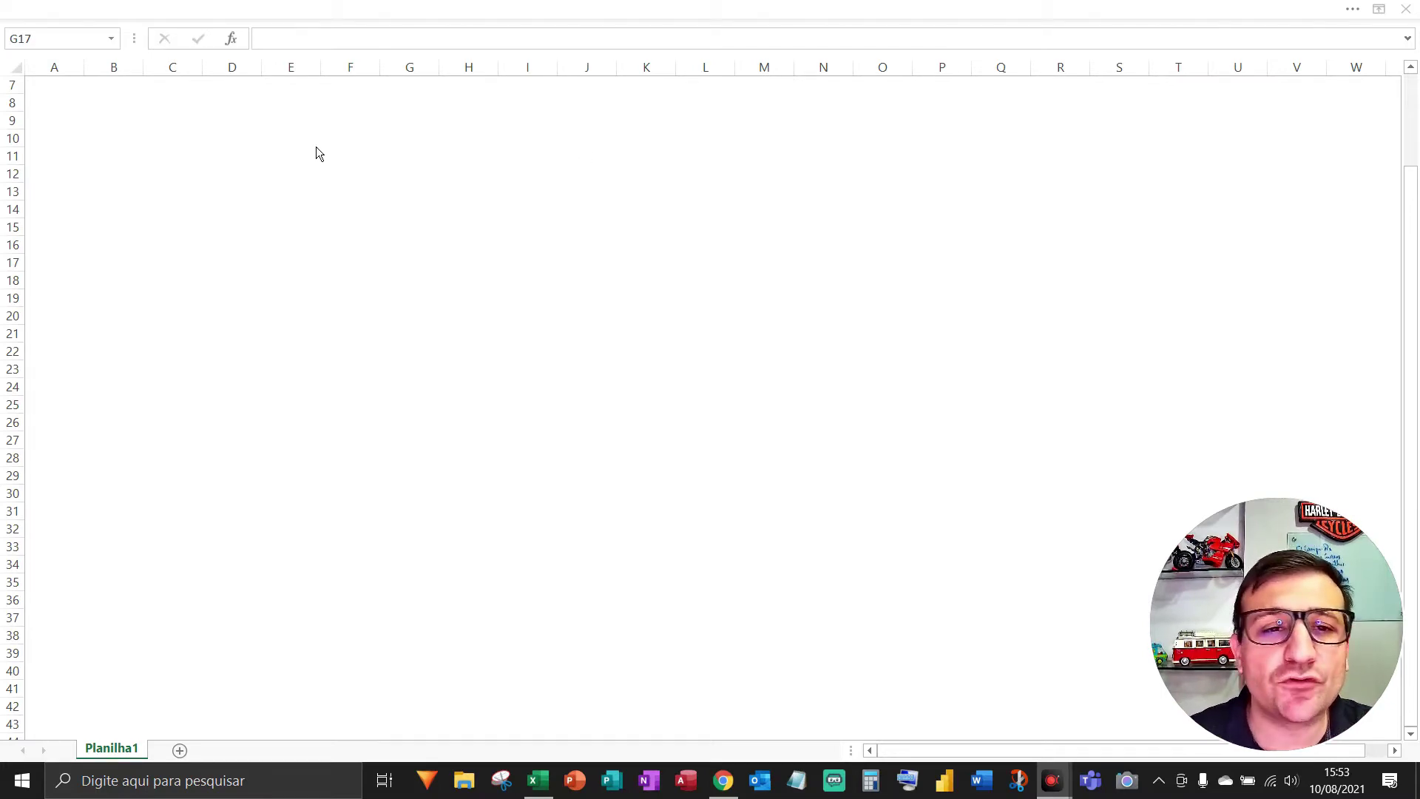
key("F5")
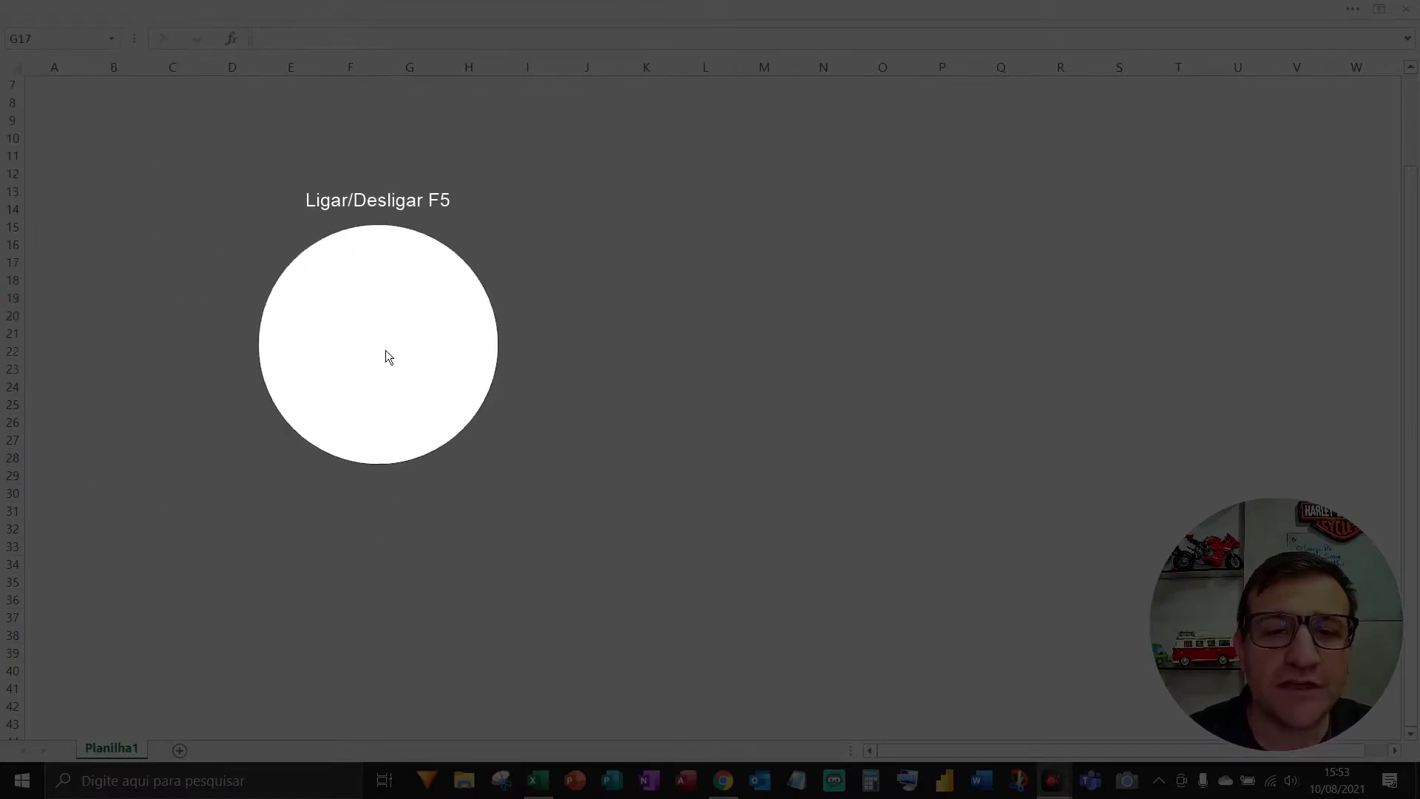
key("F5")
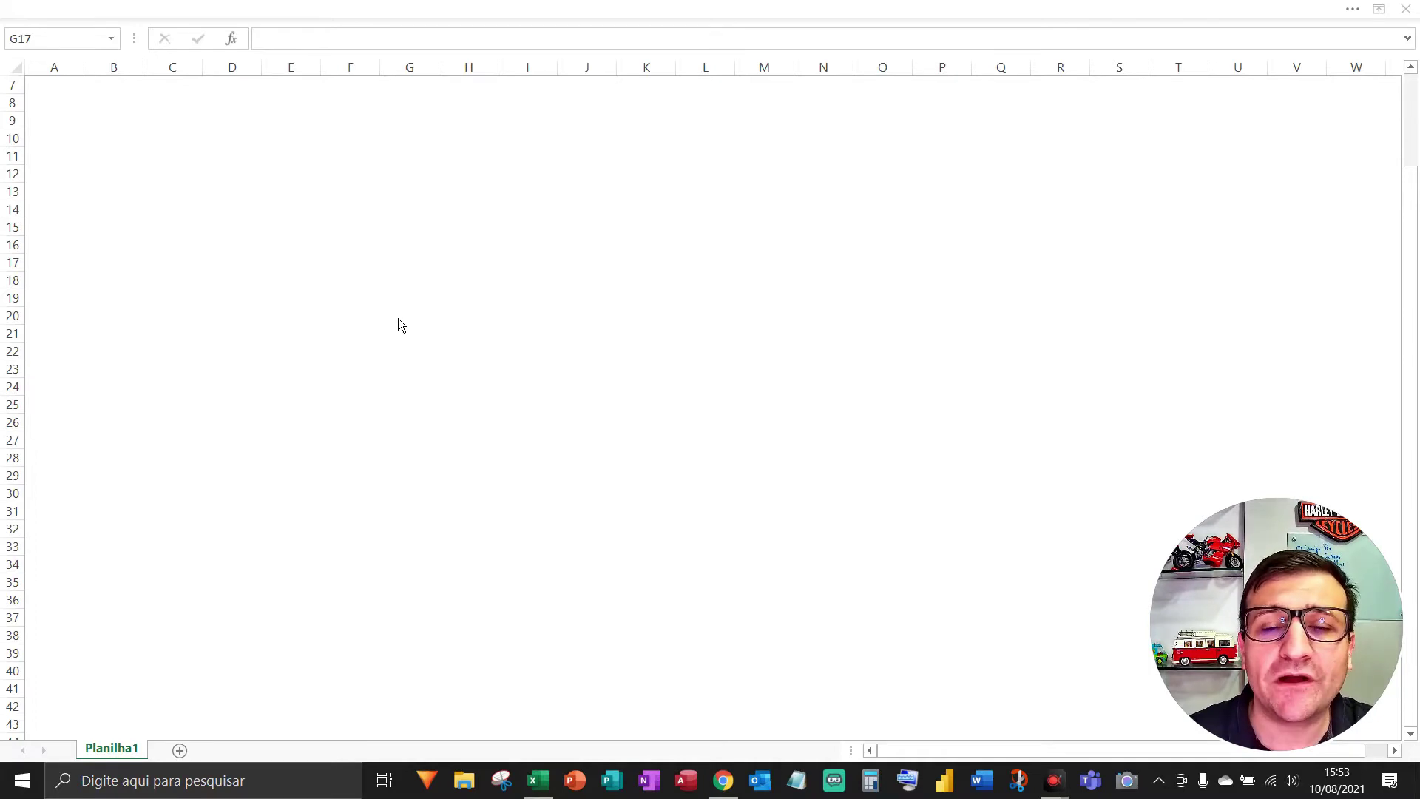
- Search Windows for "teclado" and view the available actions for the Teclado Virtual app, including its taskbar pinning option
left_click(133, 785)
key("F5")
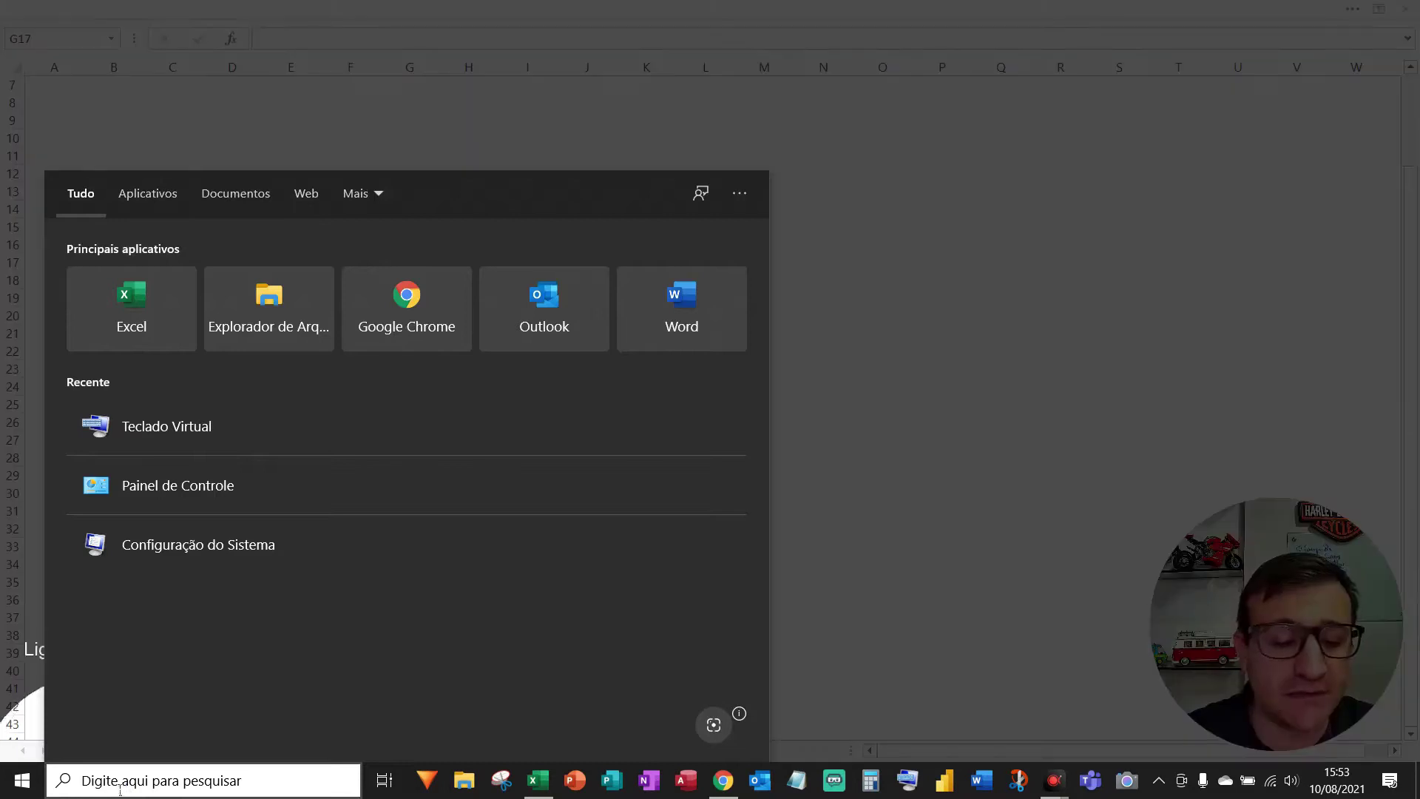
type("t")
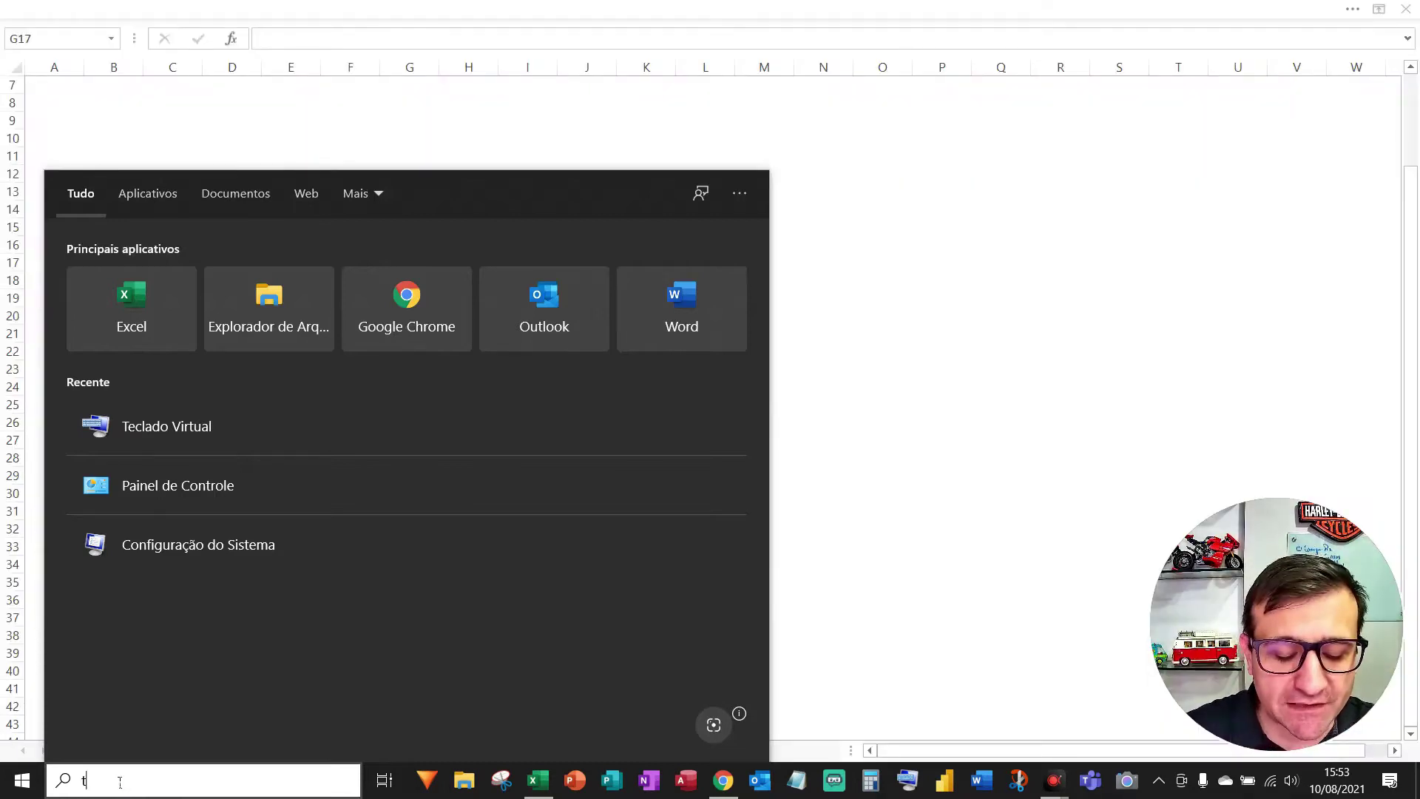
type("eclado")
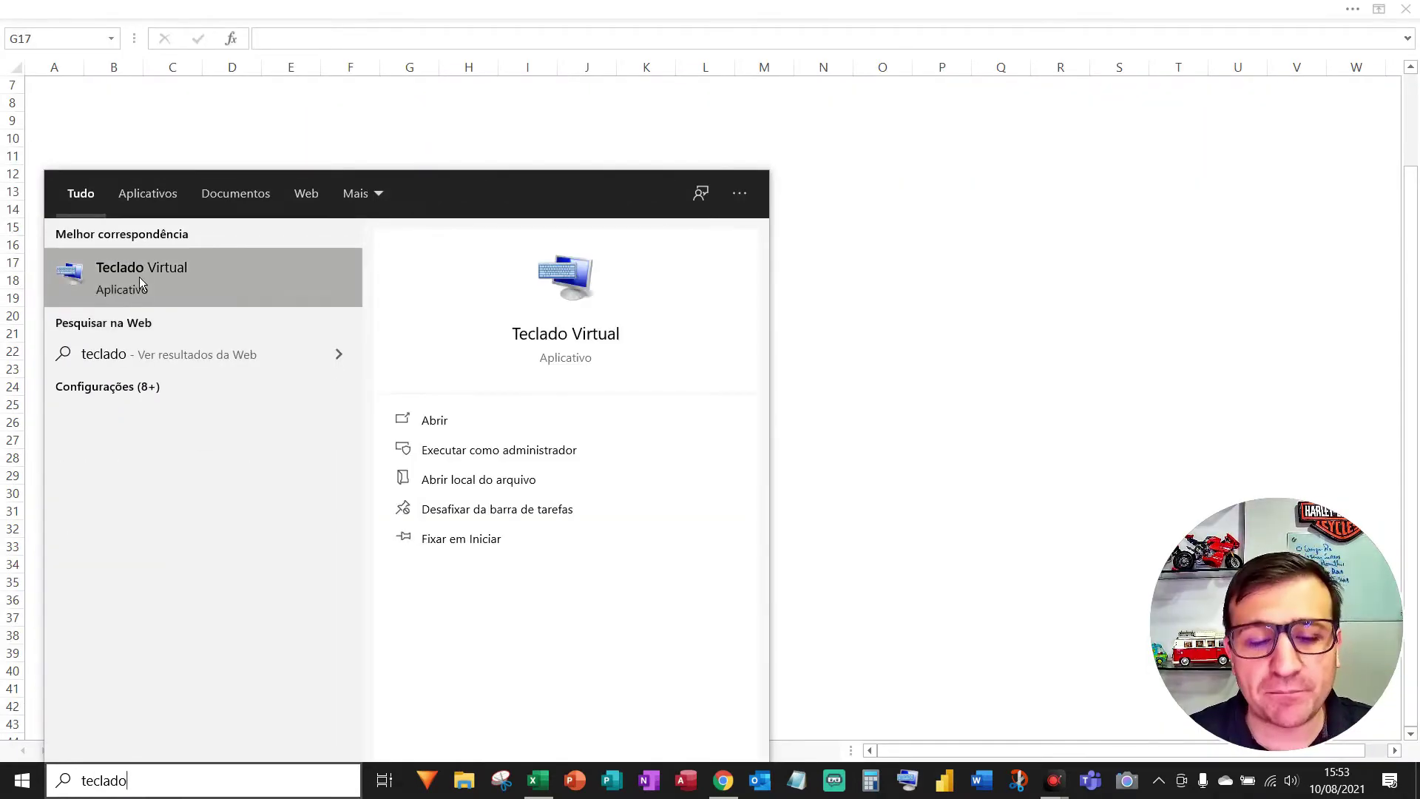
key("F5")
key("F5")
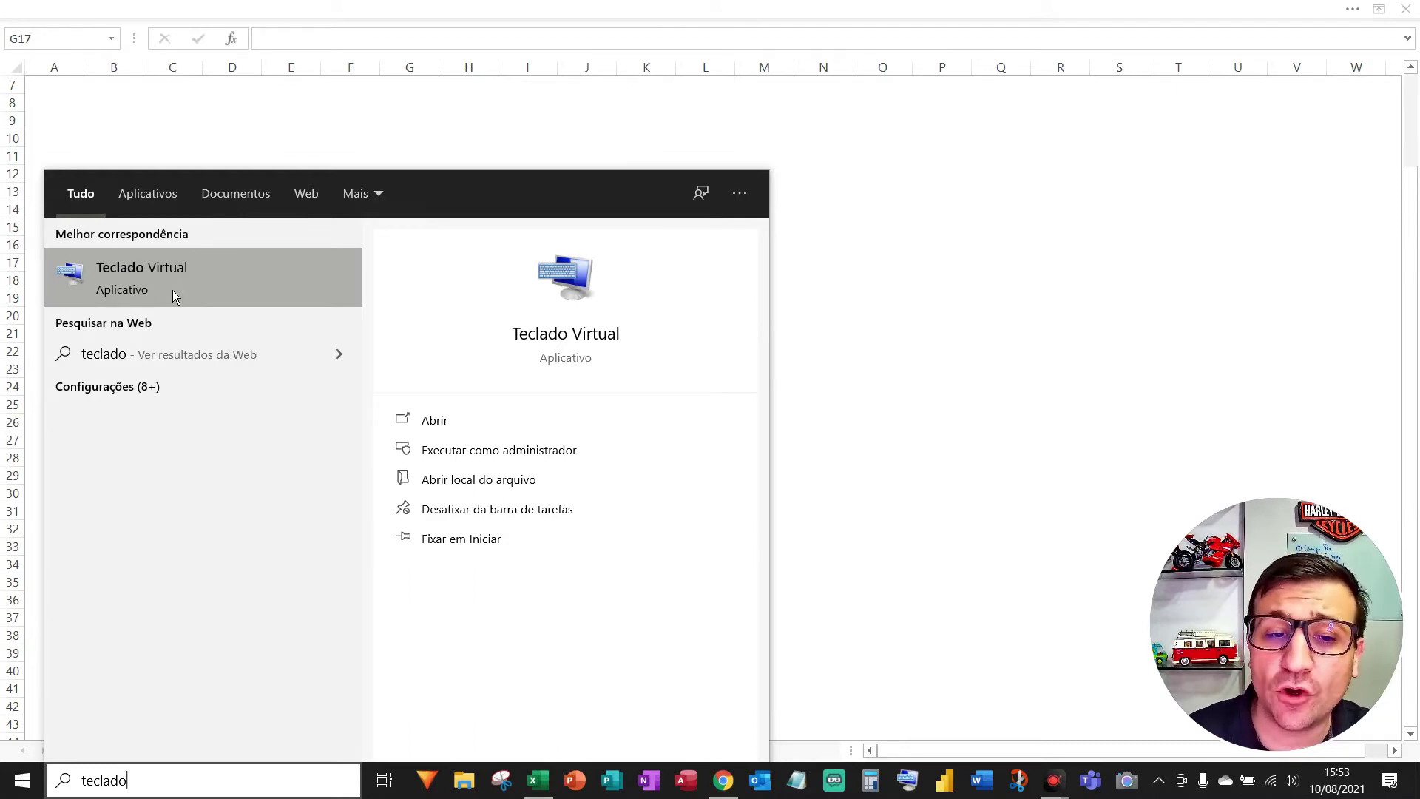
right_click(229, 280)
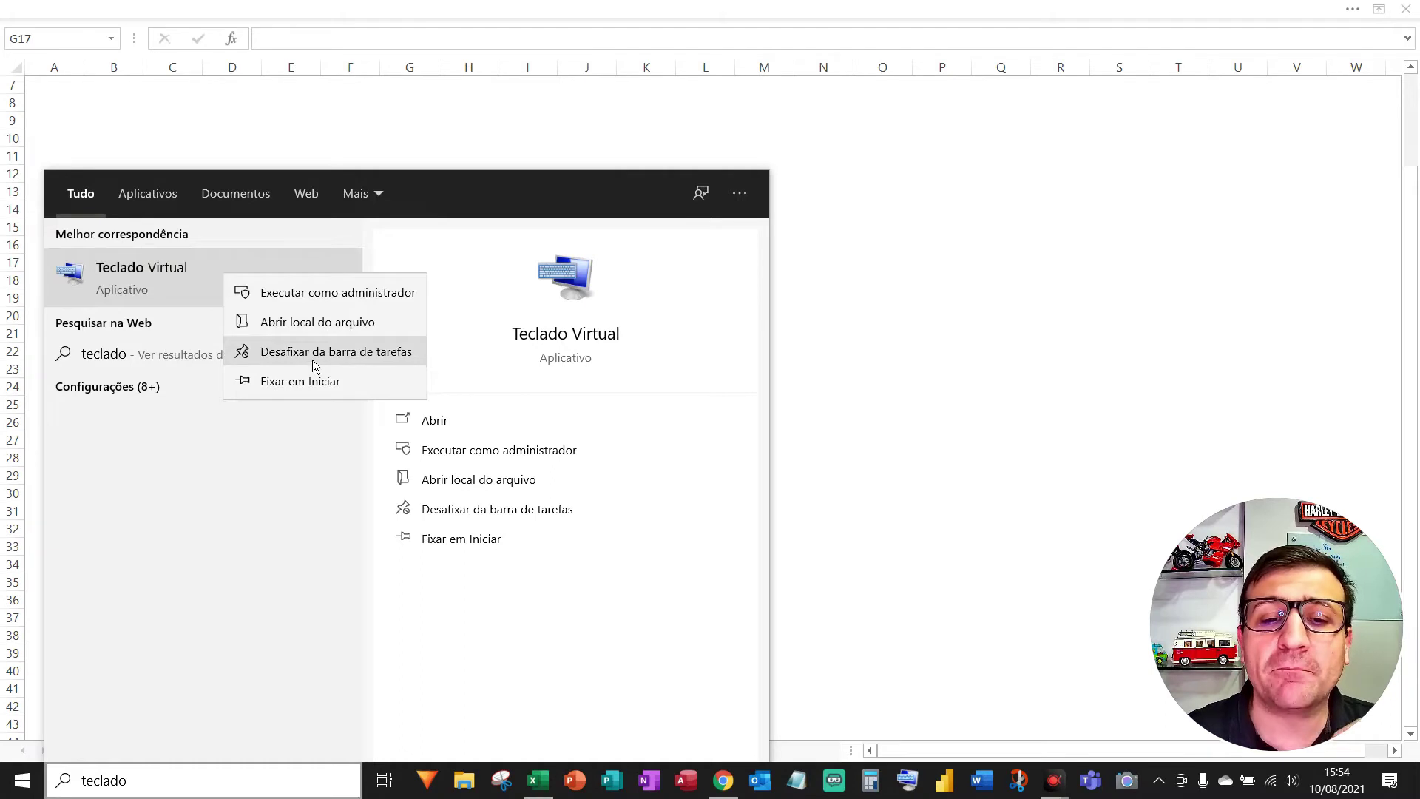
left_click(869, 234)
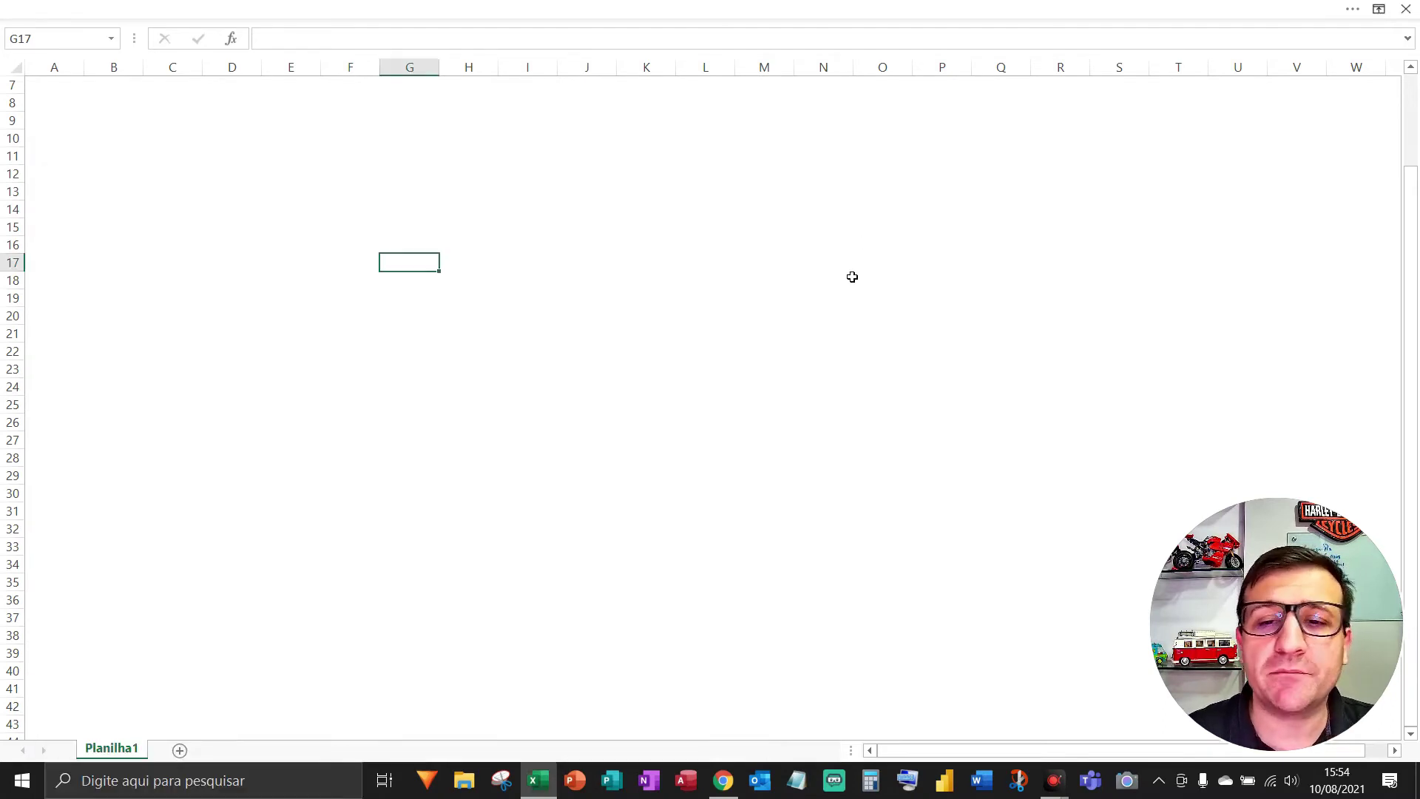
- Open the Teclado Virtual app and move its window over the upper-left part of the worksheet
left_click(915, 782)
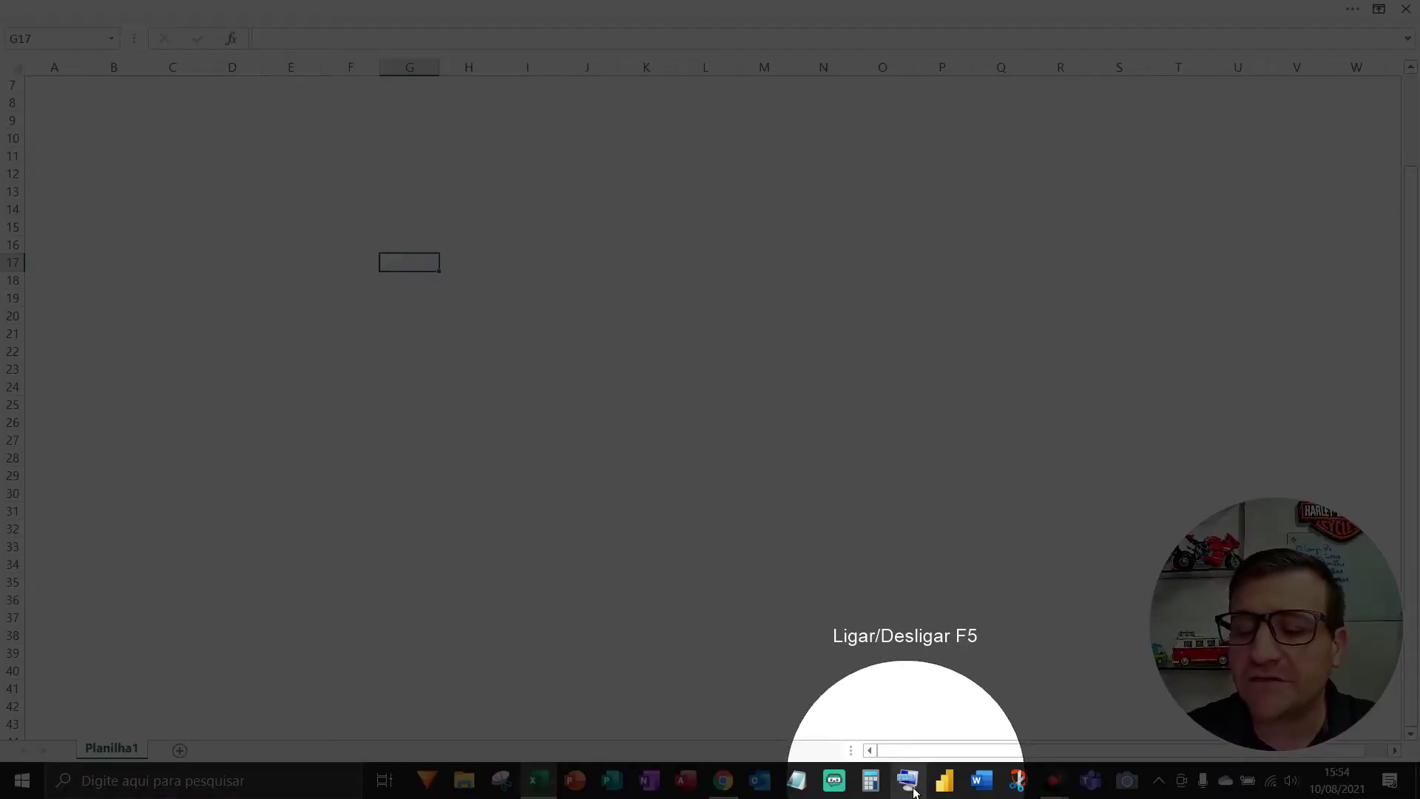
key("F5")
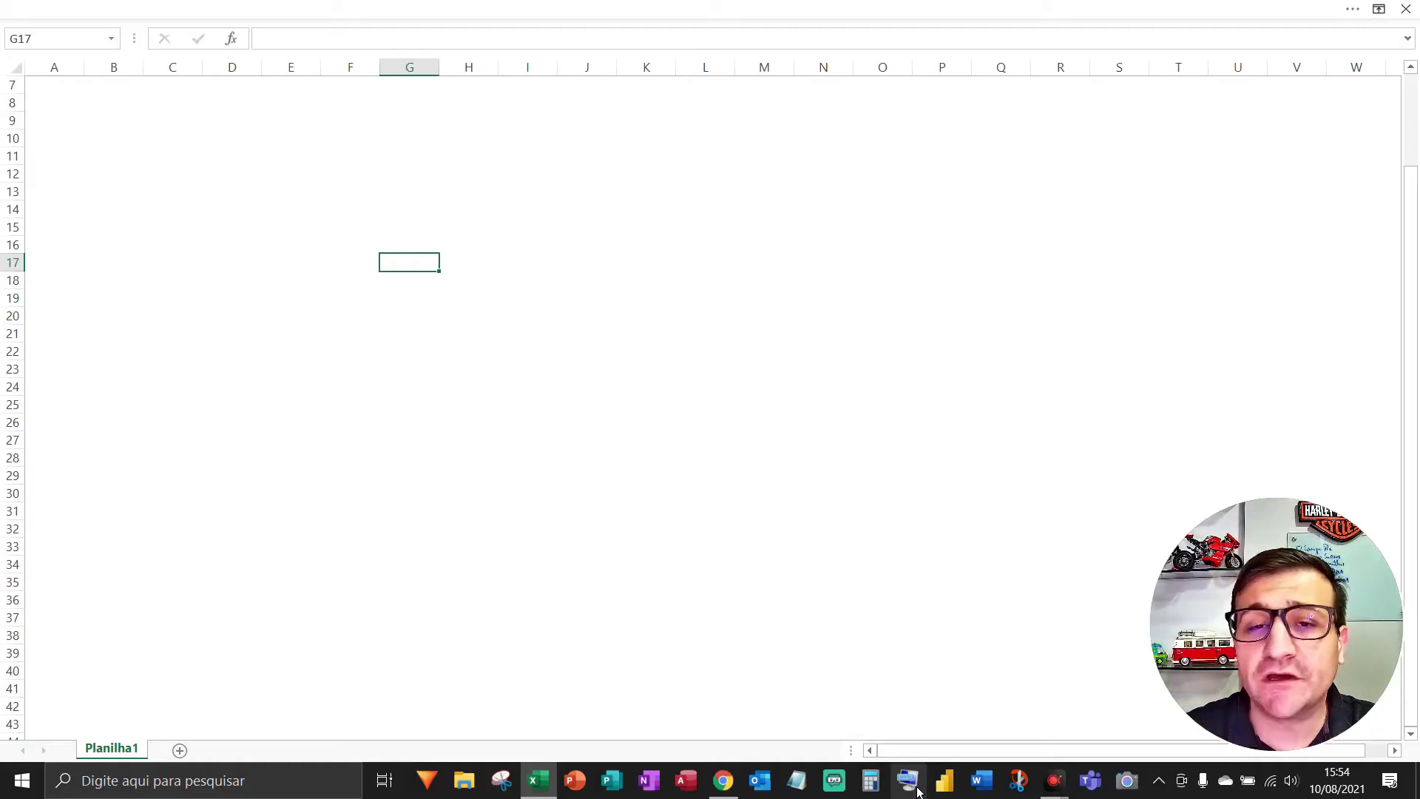
left_click(915, 792)
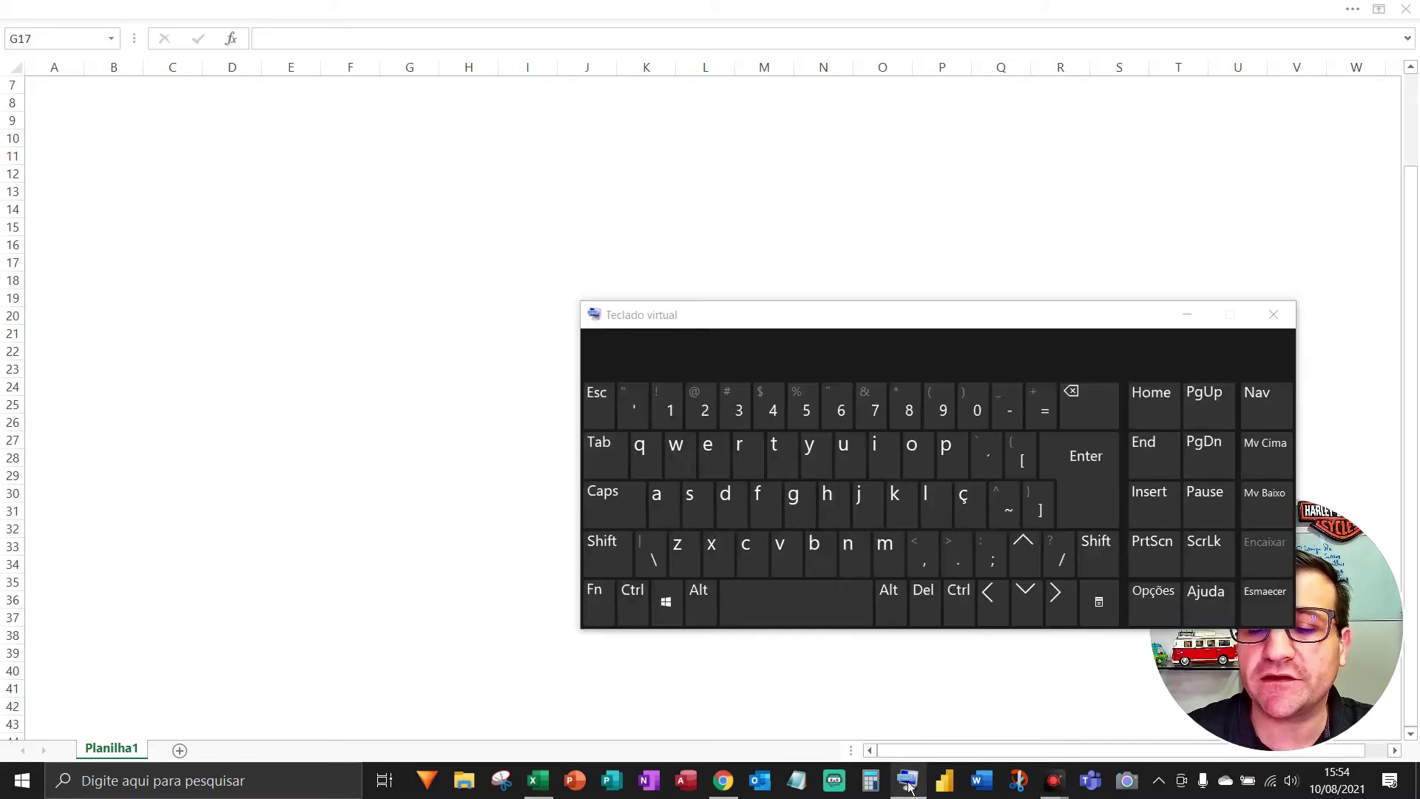
left_click_drag(833, 325, 391, 147)
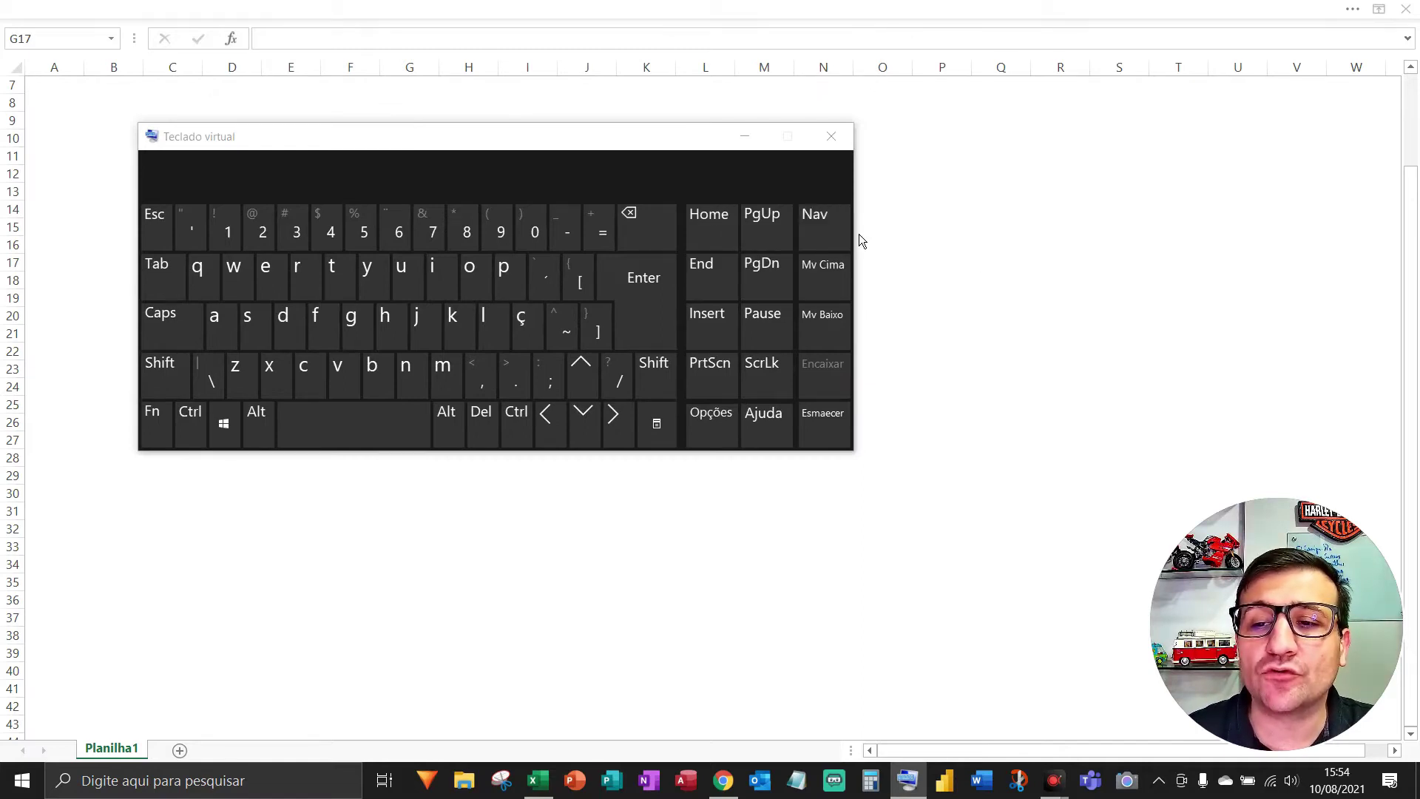
- Shrink the virtual keyboard's width to about column J, then widen it to about column R
mouse_move(858, 235)
left_mouse_down()
mouse_move(947, 238)
mouse_move(852, 243)
left_mouse_up()
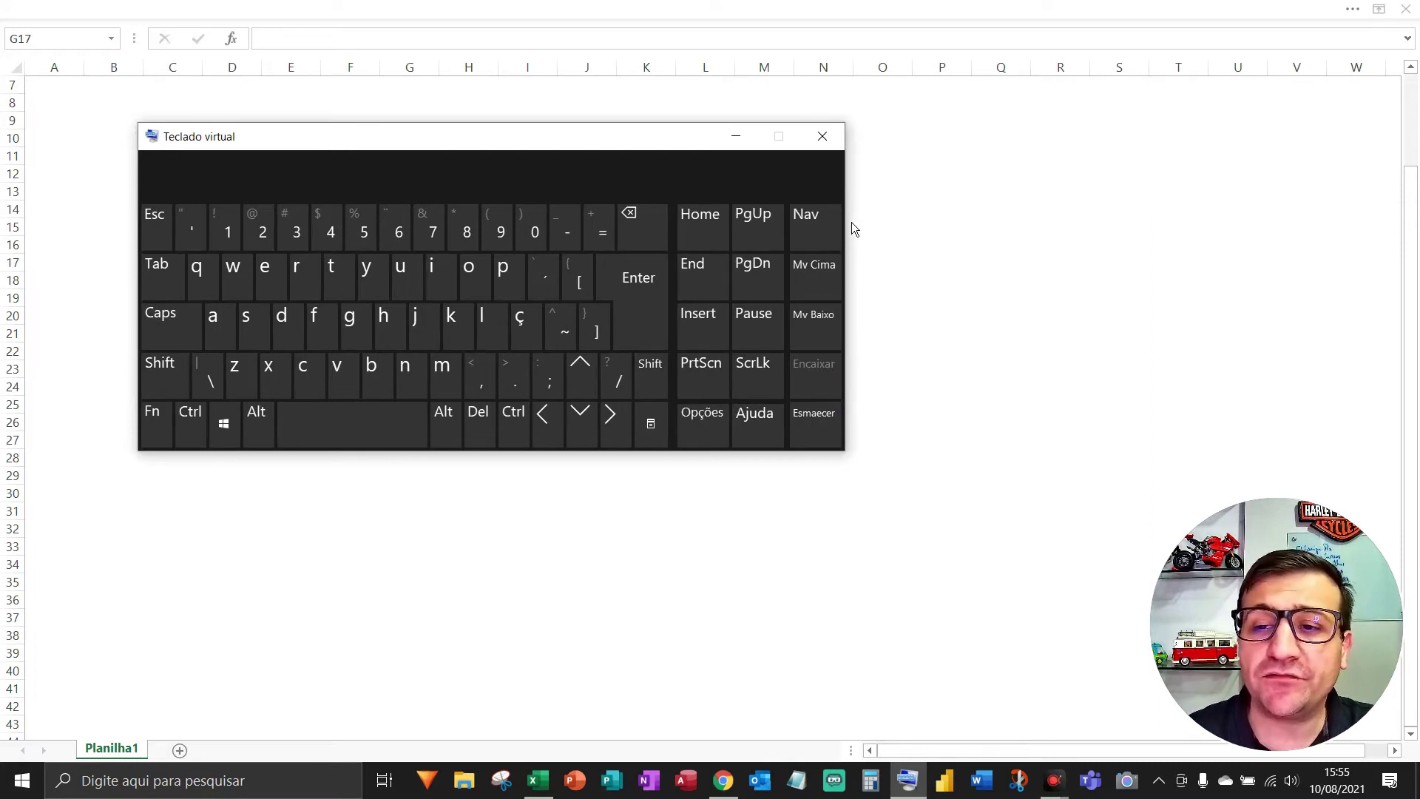
left_click_drag(856, 213, 444, 210)
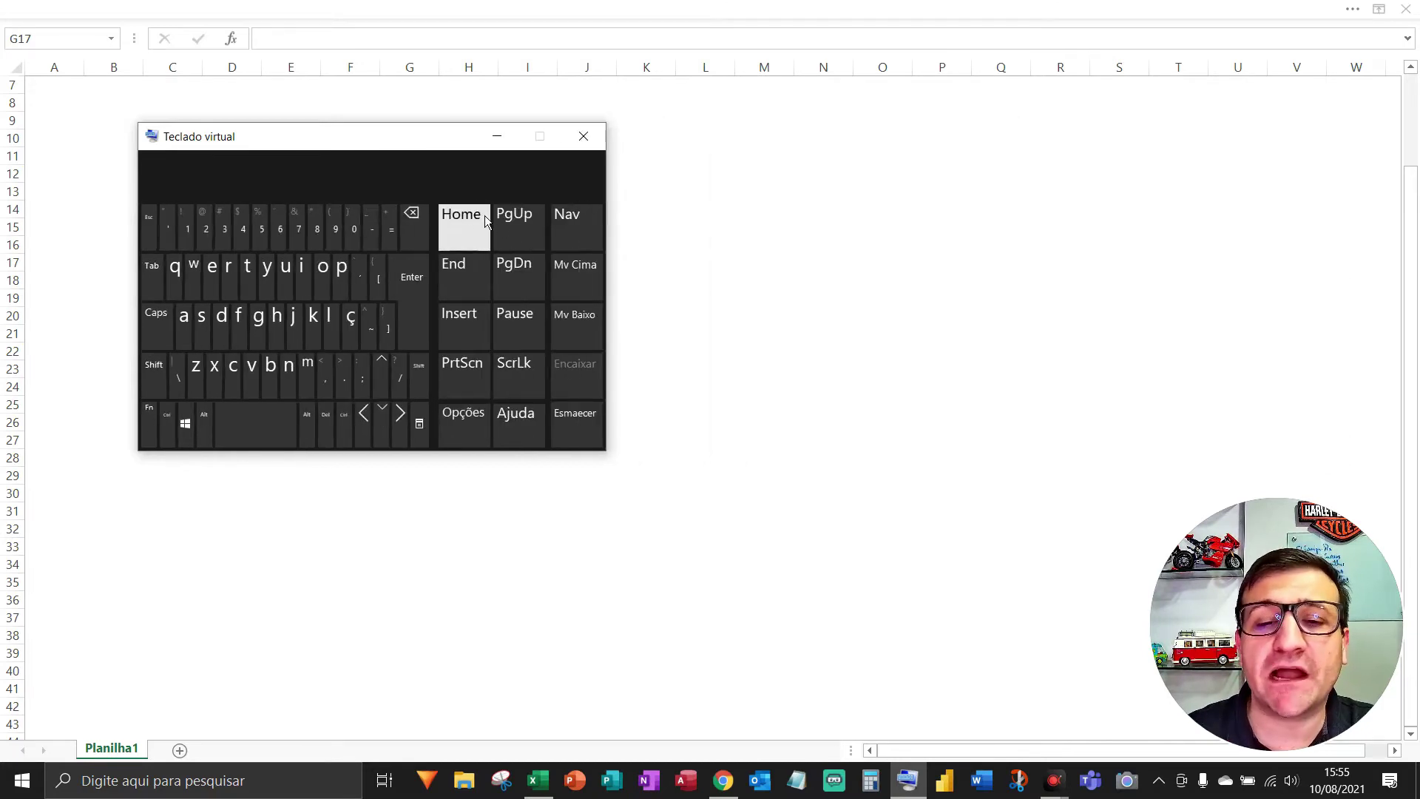
left_click_drag(607, 215, 1119, 244)
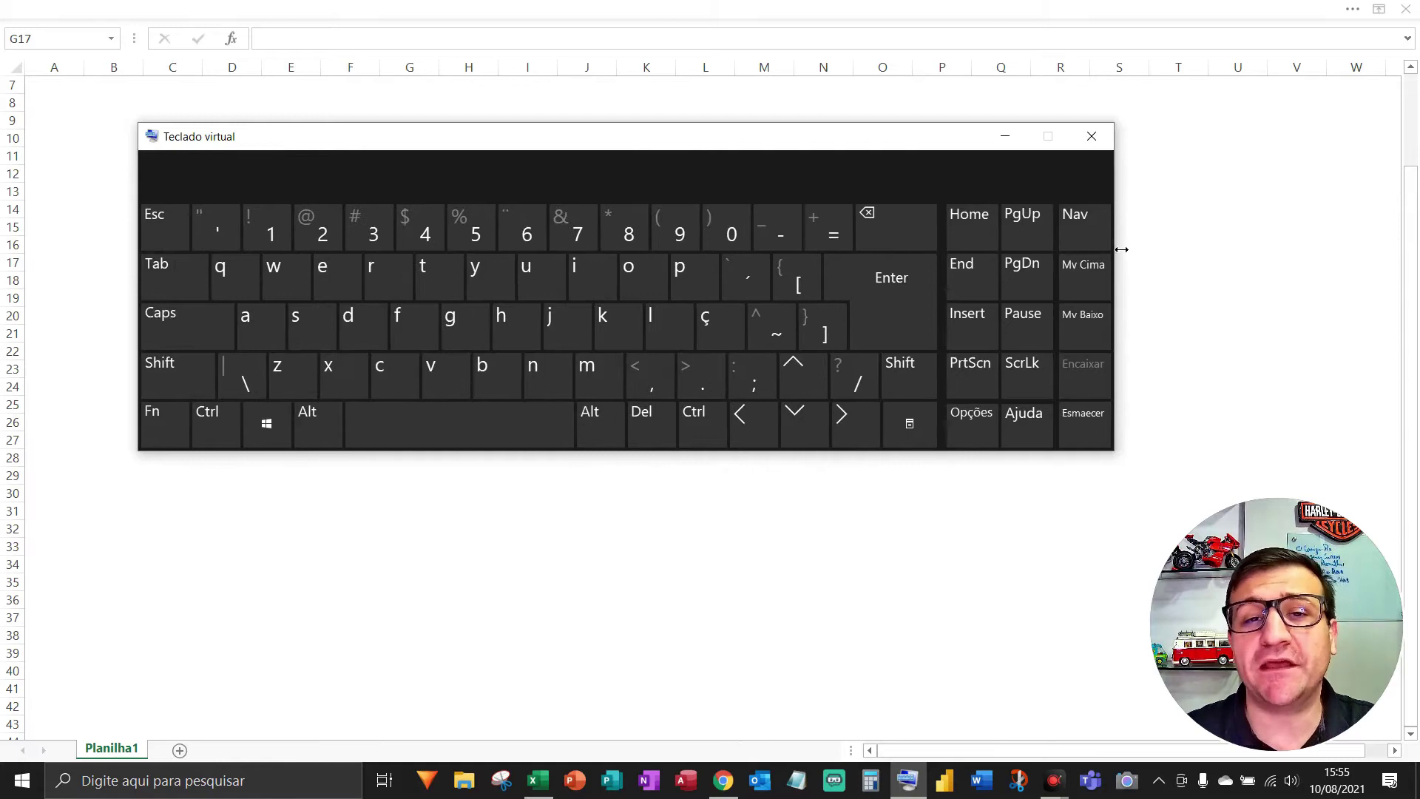
- Turn on Fn on the virtual keyboard to show the F1–F12 keys, then turn it off again
left_click(1094, 436)
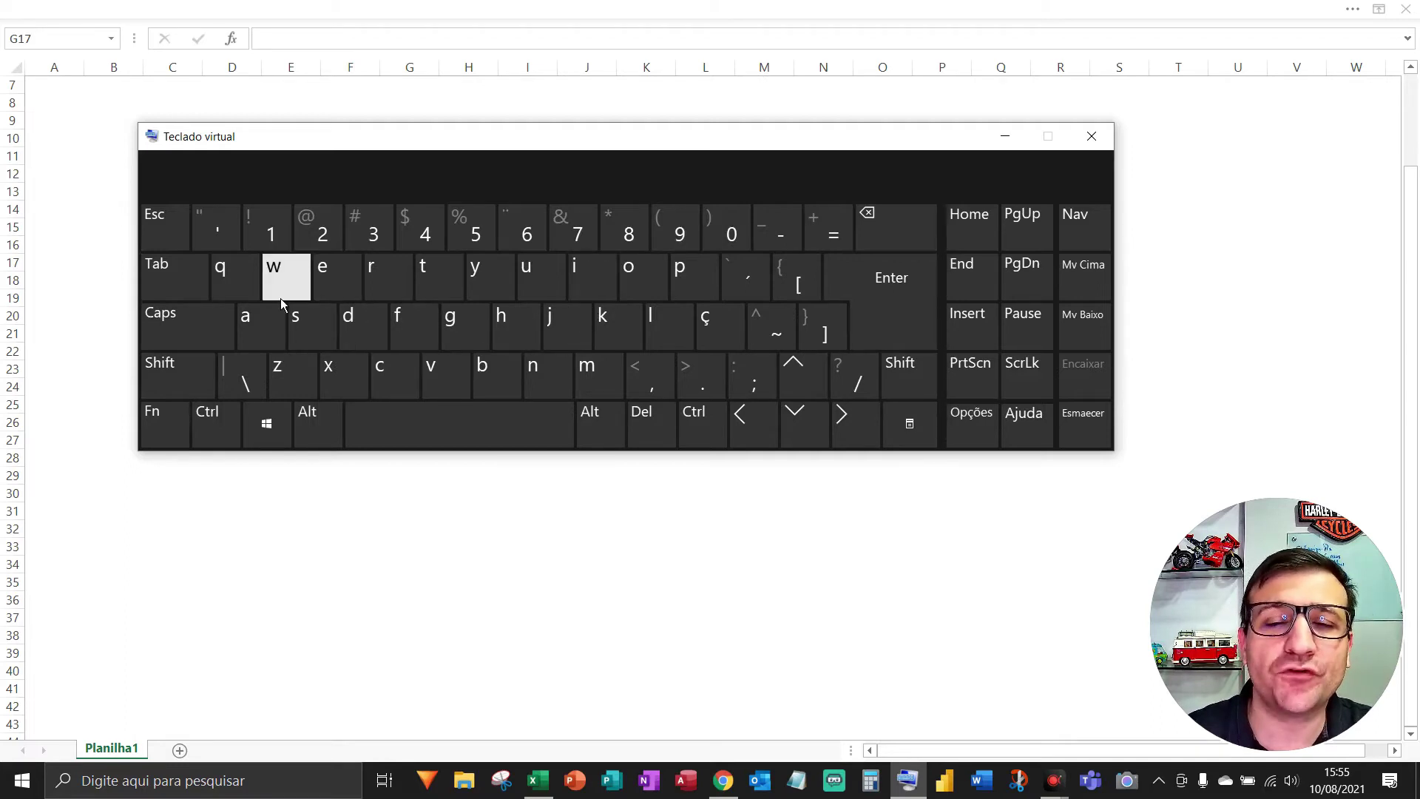
left_click(174, 427)
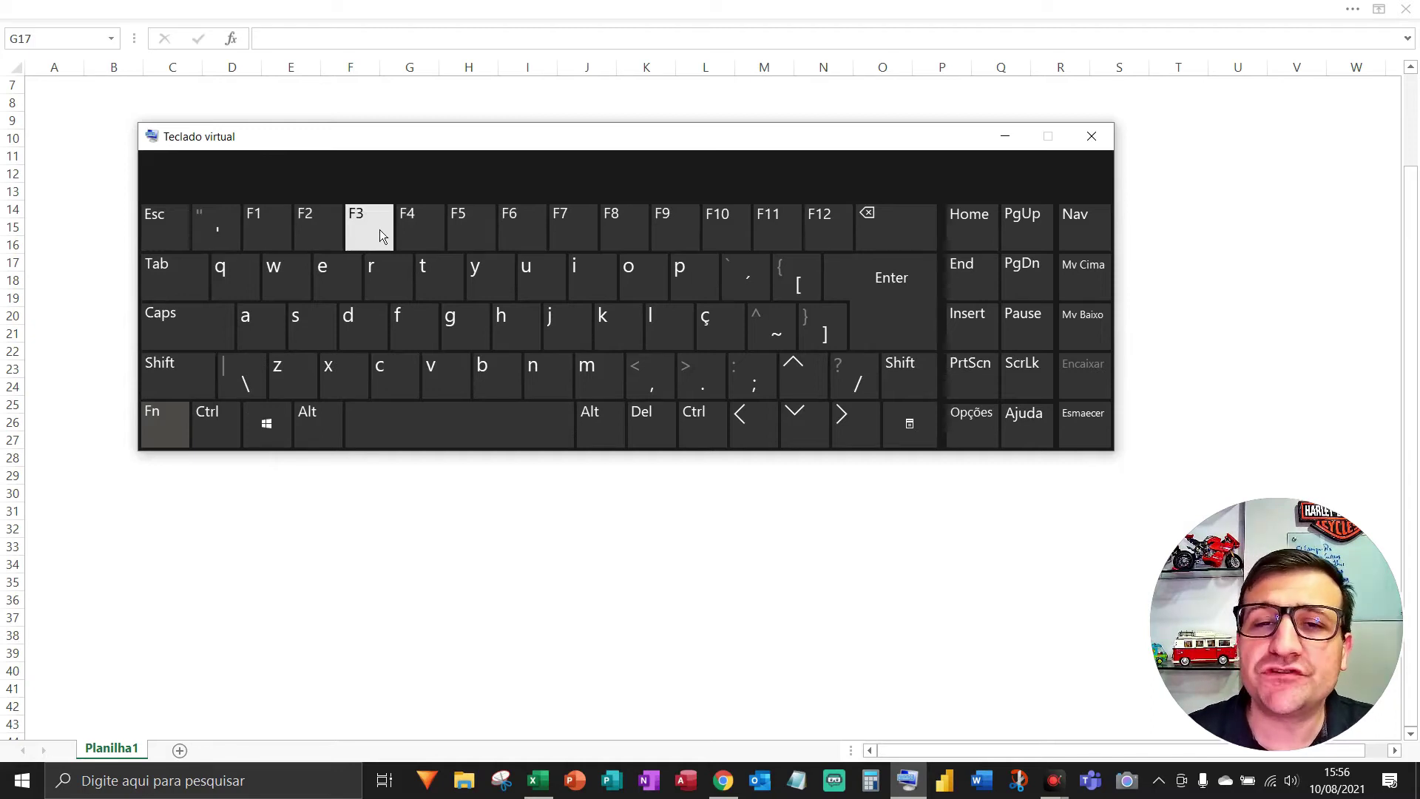
left_click(176, 419)
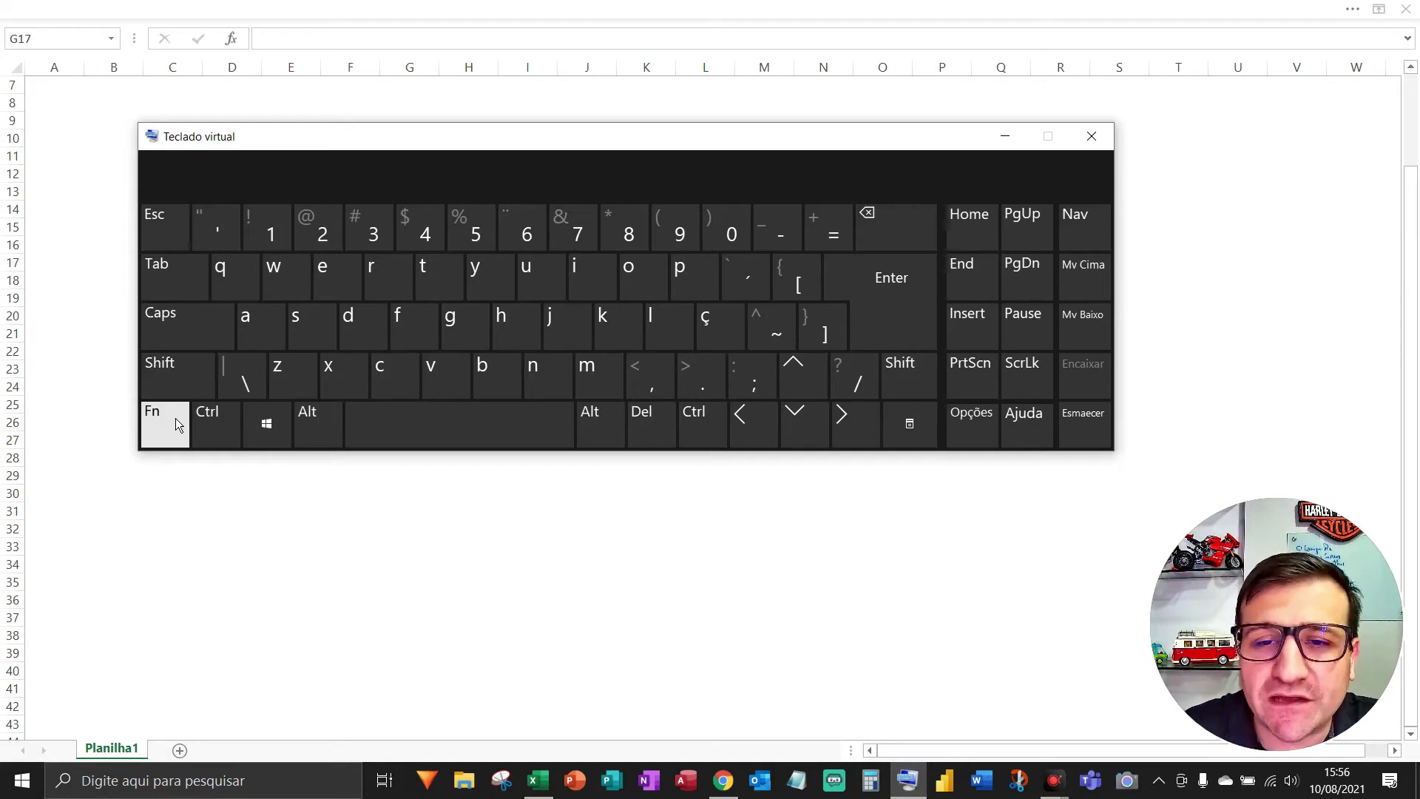
- Narrow the virtual keyboard and place it over the upper-right part of the worksheet
left_click_drag(432, 142, 411, 158)
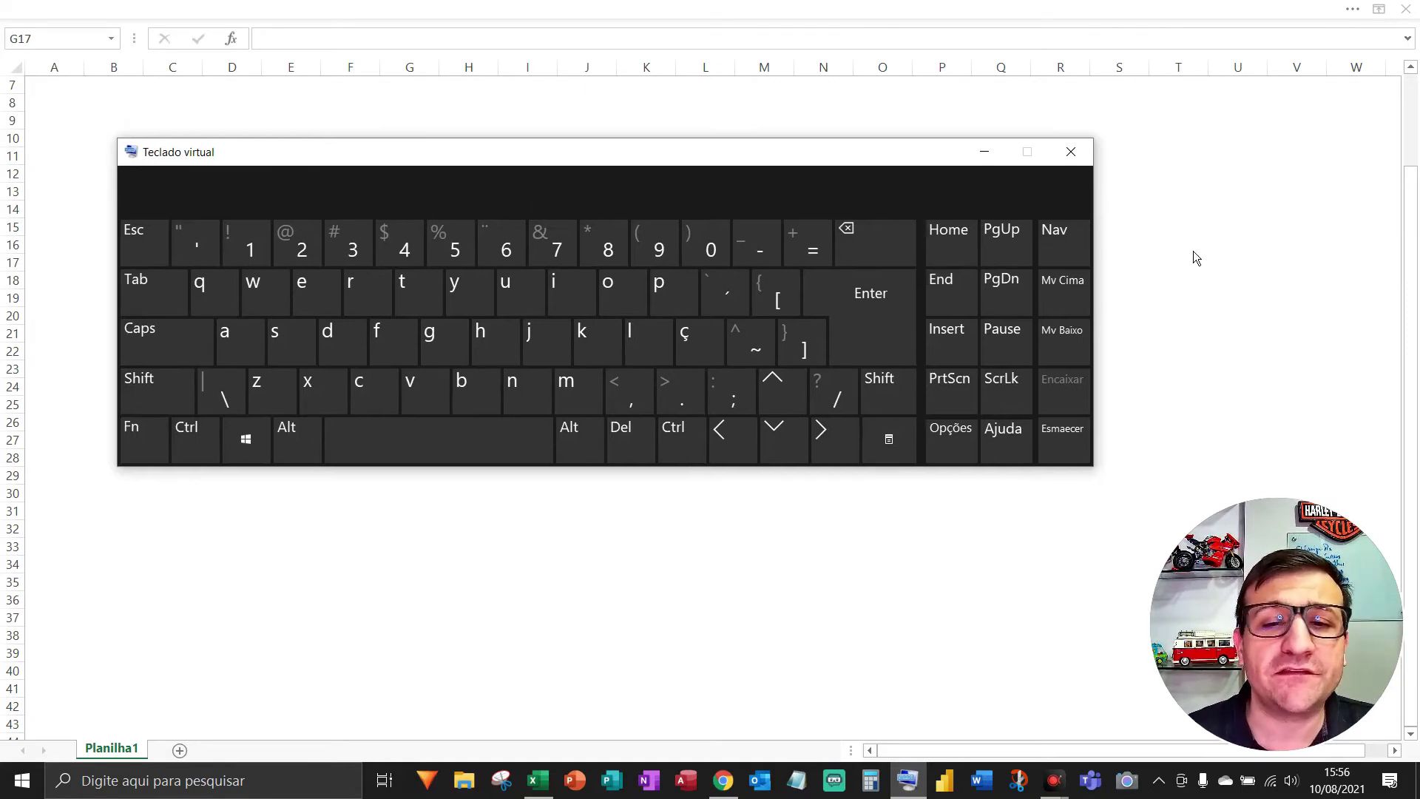
left_click_drag(1102, 214, 909, 213)
left_click_drag(687, 159, 1164, 95)
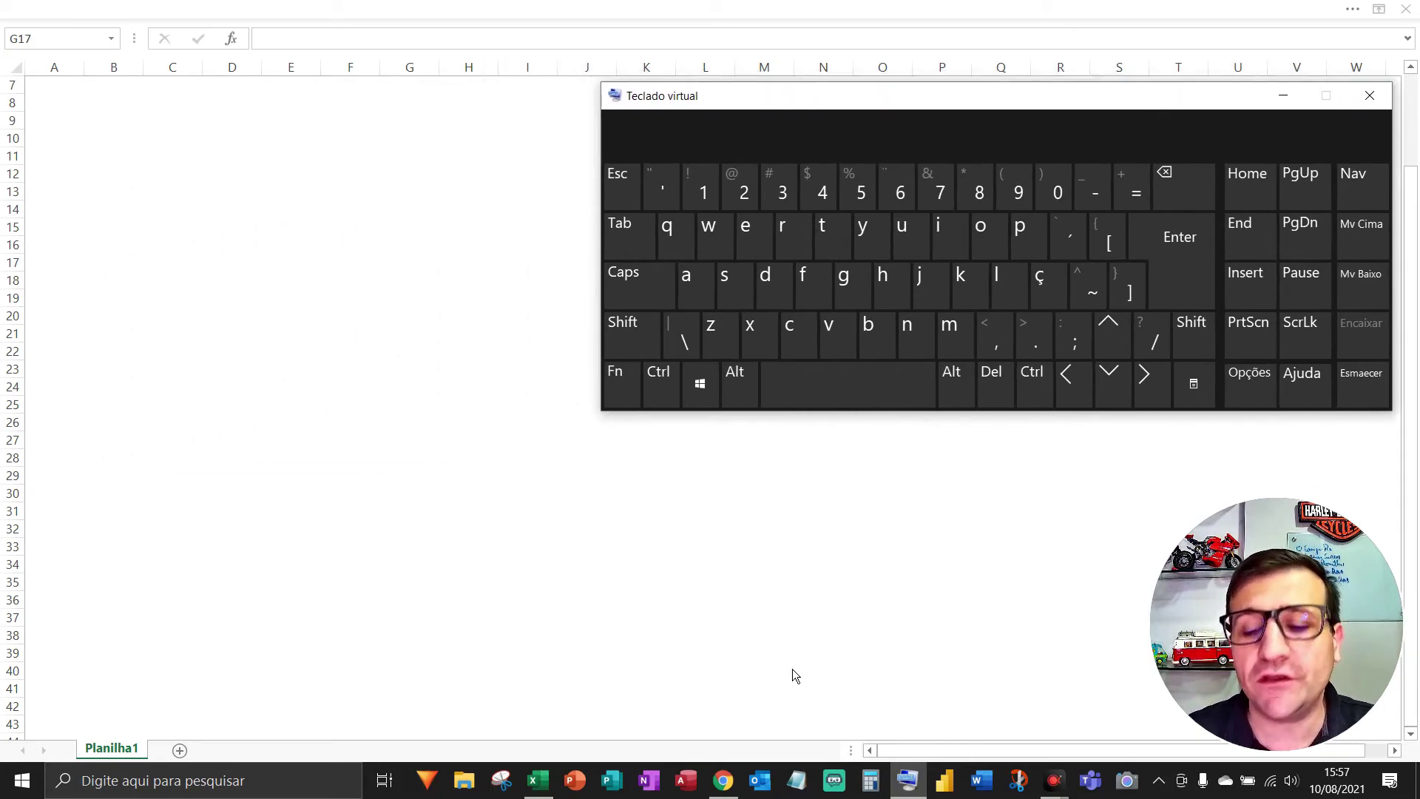
- Open Calculadora beside the virtual keyboard and enter 200 in it with the on-screen keys
left_click(870, 781)
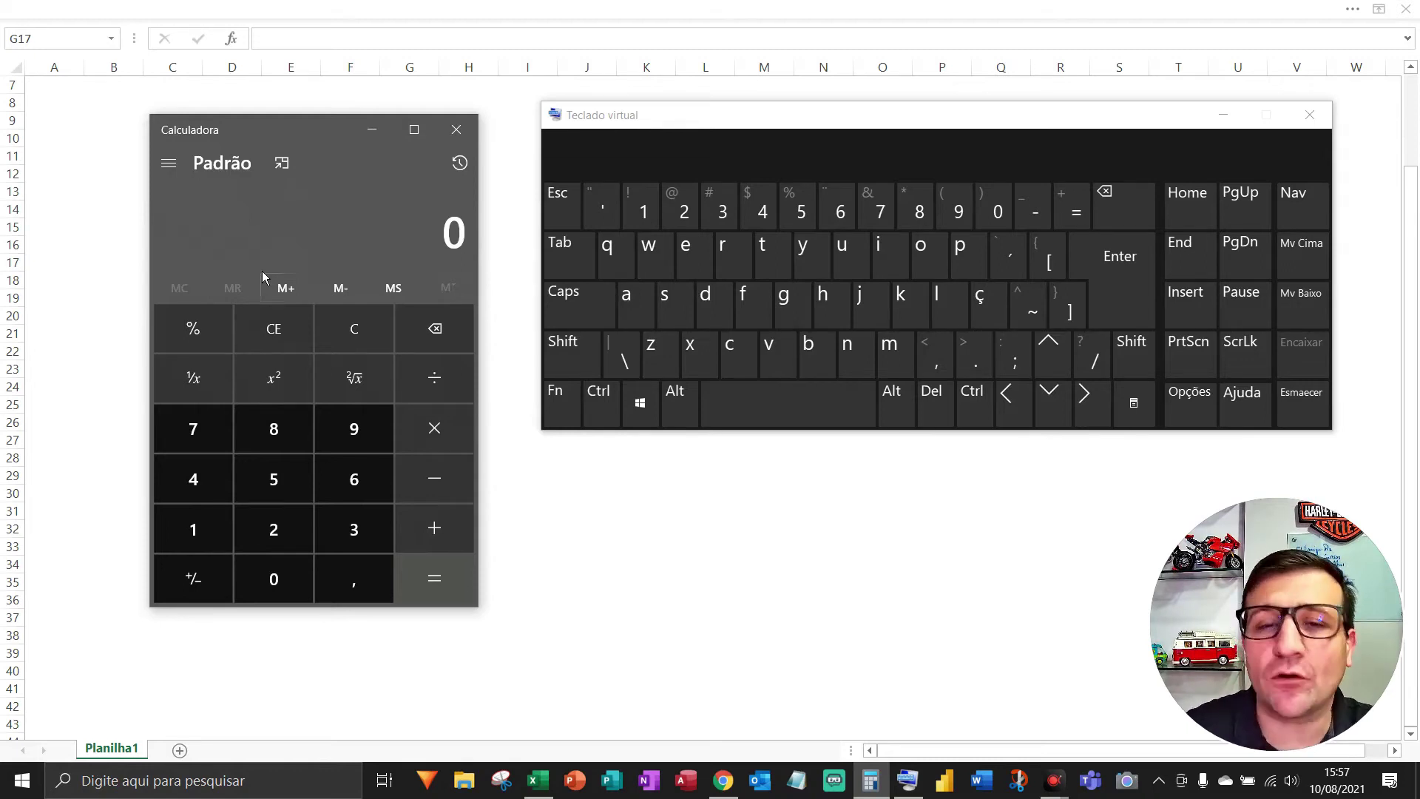
left_click(670, 118)
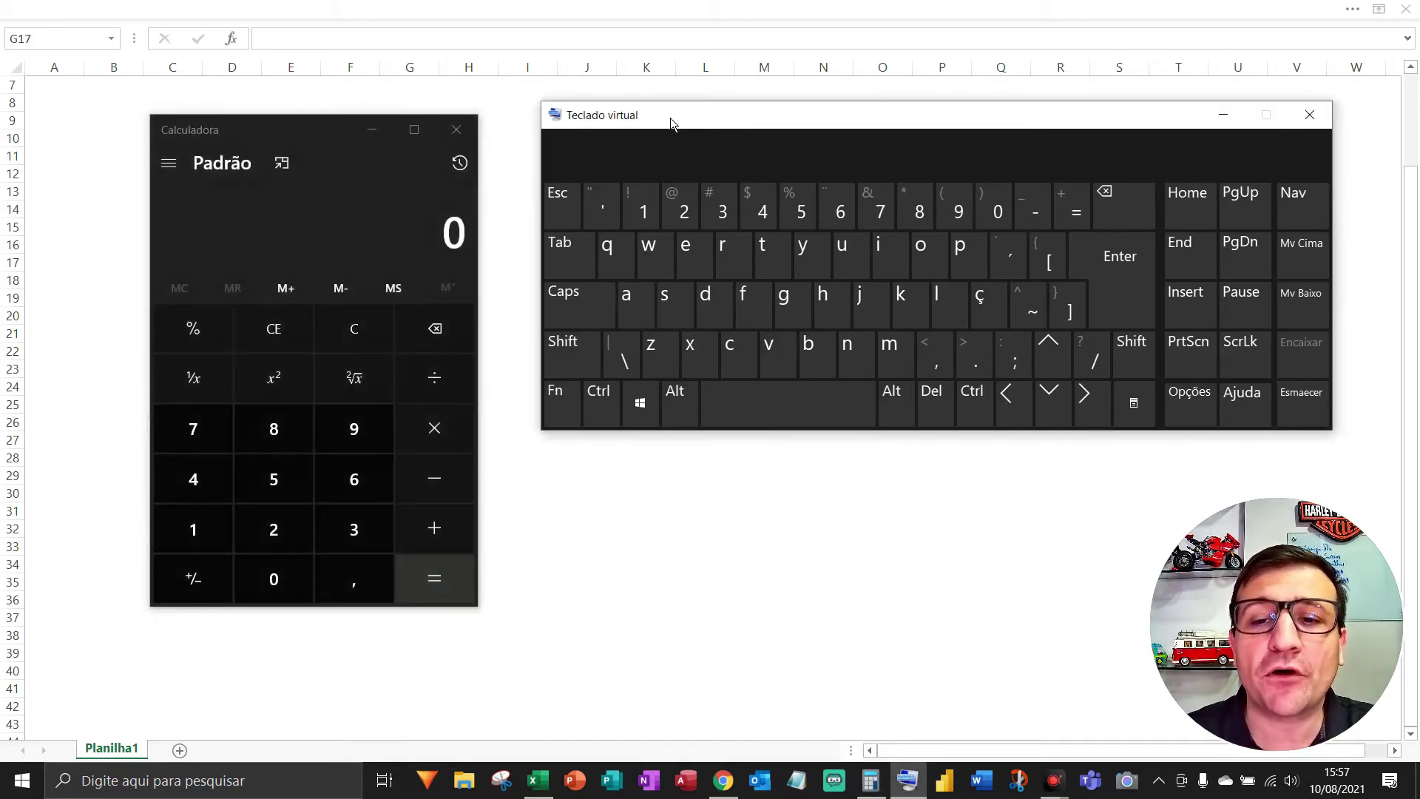
left_click(684, 208)
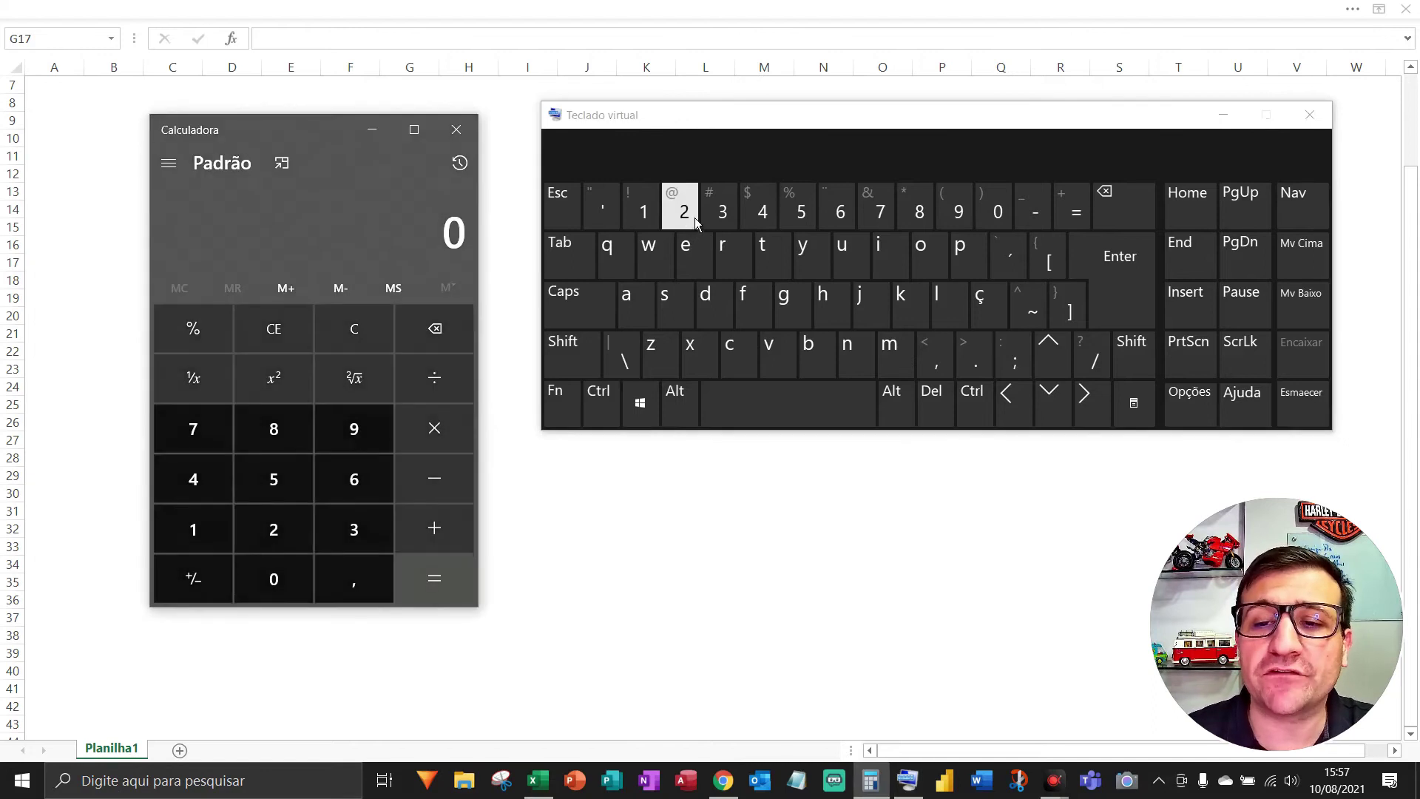
left_click(997, 211)
left_click(997, 211)
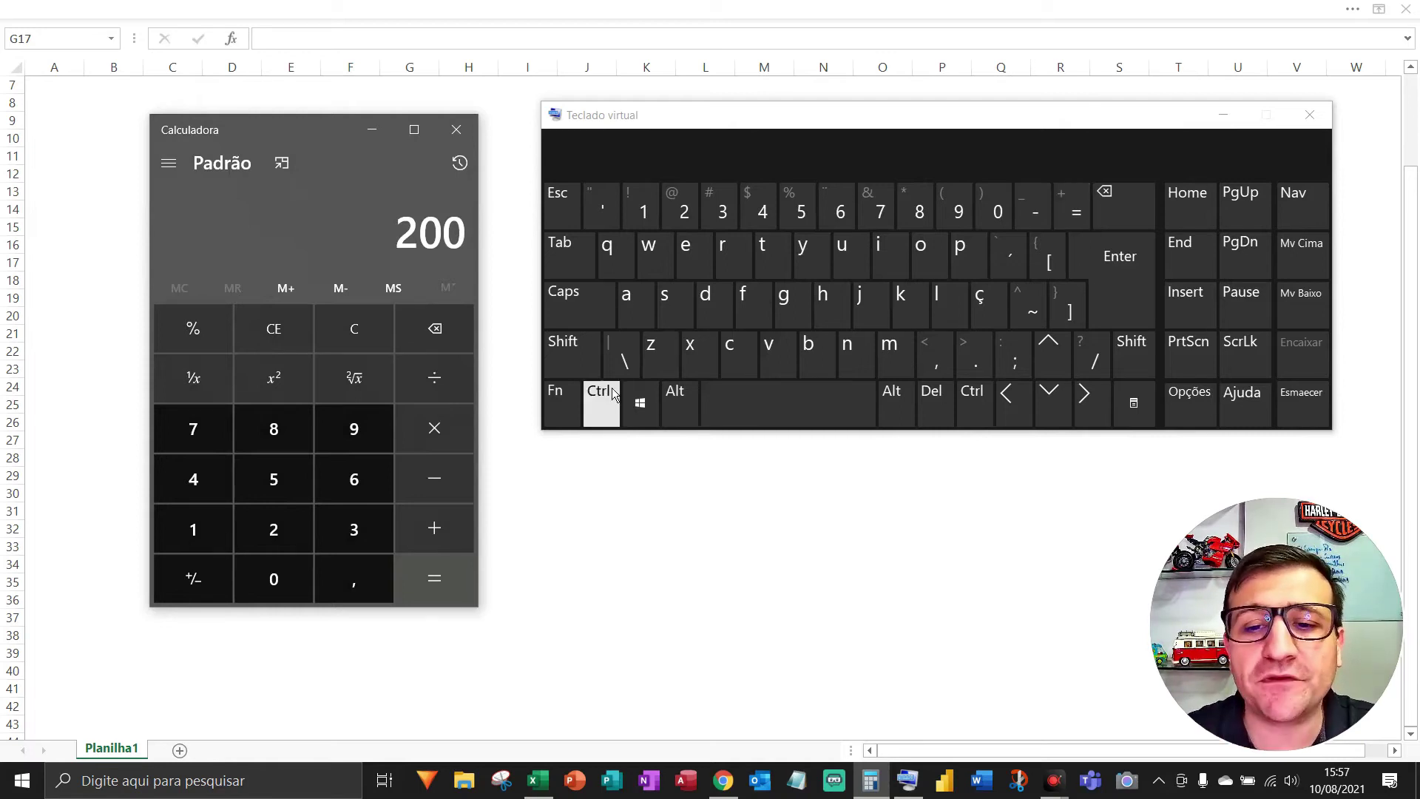
- Add 500 to the entered number with the virtual keyboard and calculate the sum
left_click(585, 369)
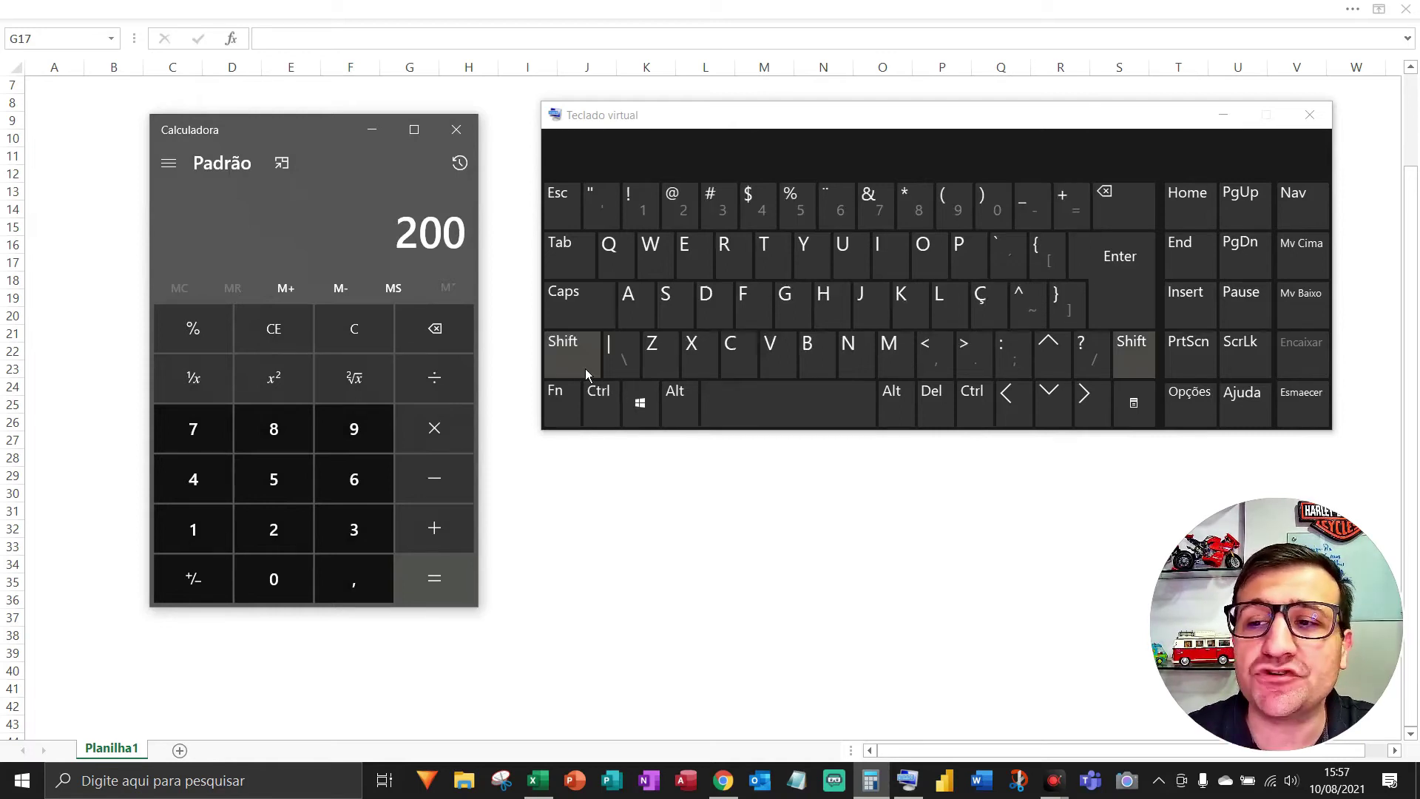
left_click(1082, 216)
left_click(801, 211)
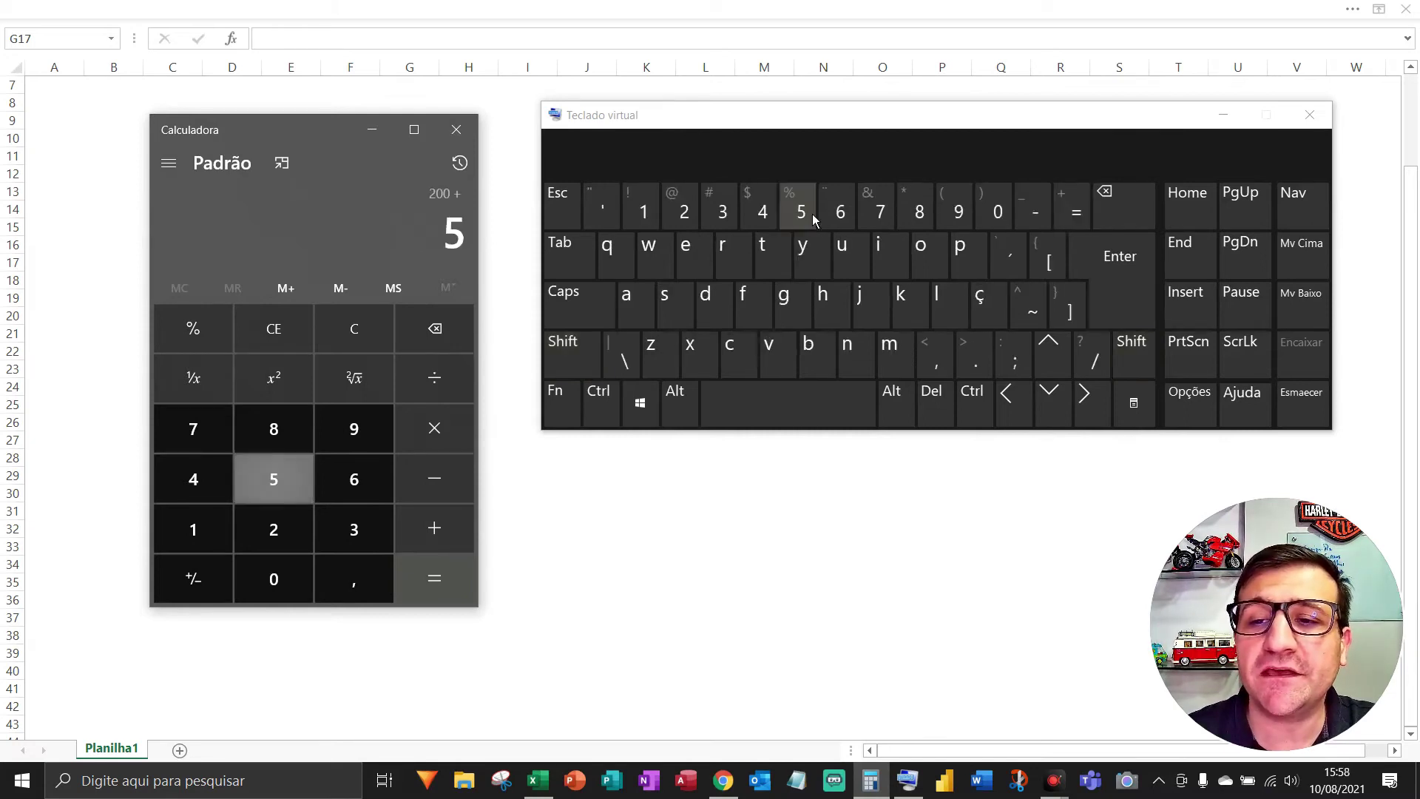
double_click(1011, 214)
left_click(1077, 213)
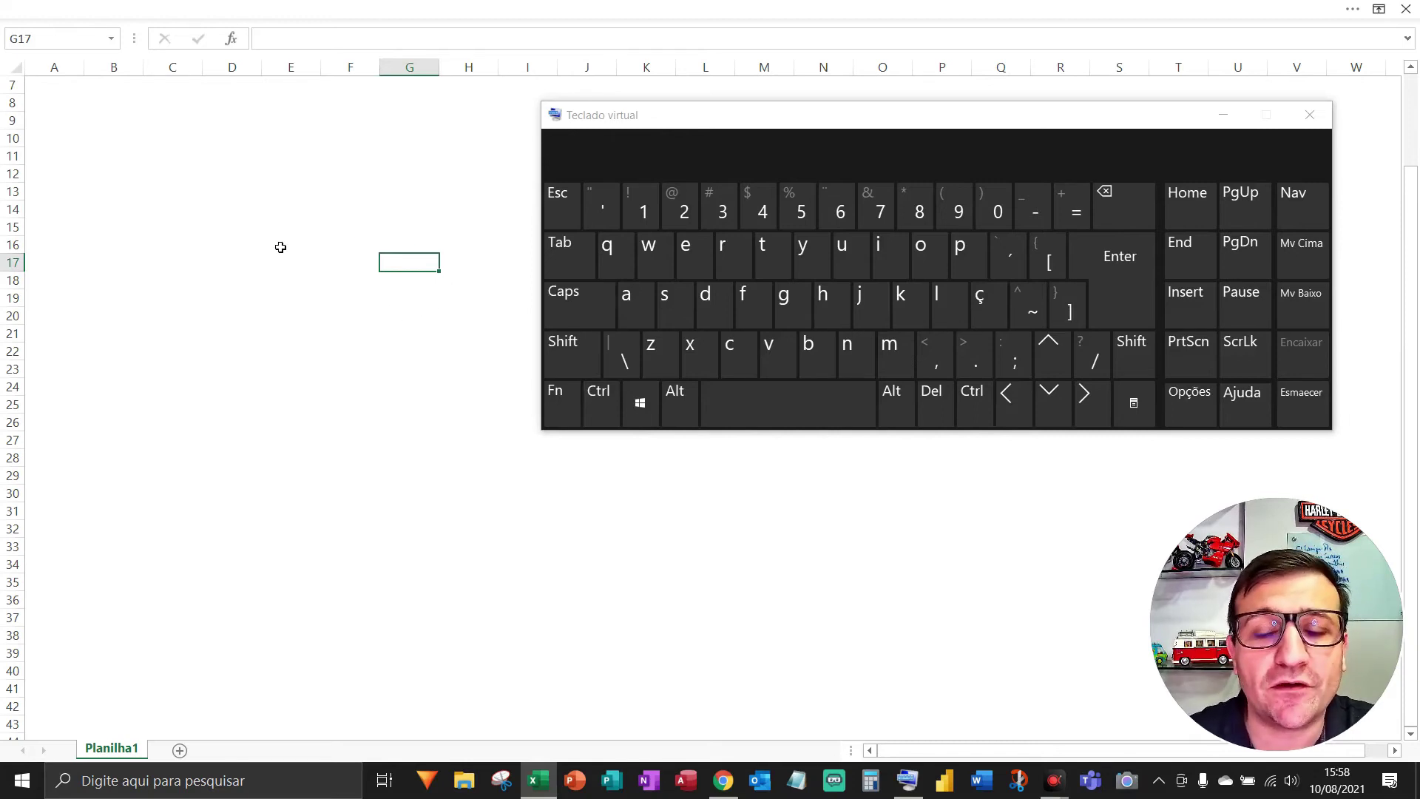
- Enter the text dfdfdfdfdf in cell C11 of the worksheet
left_click(201, 186)
left_click(171, 158)
type("dfdfdfdfdf")
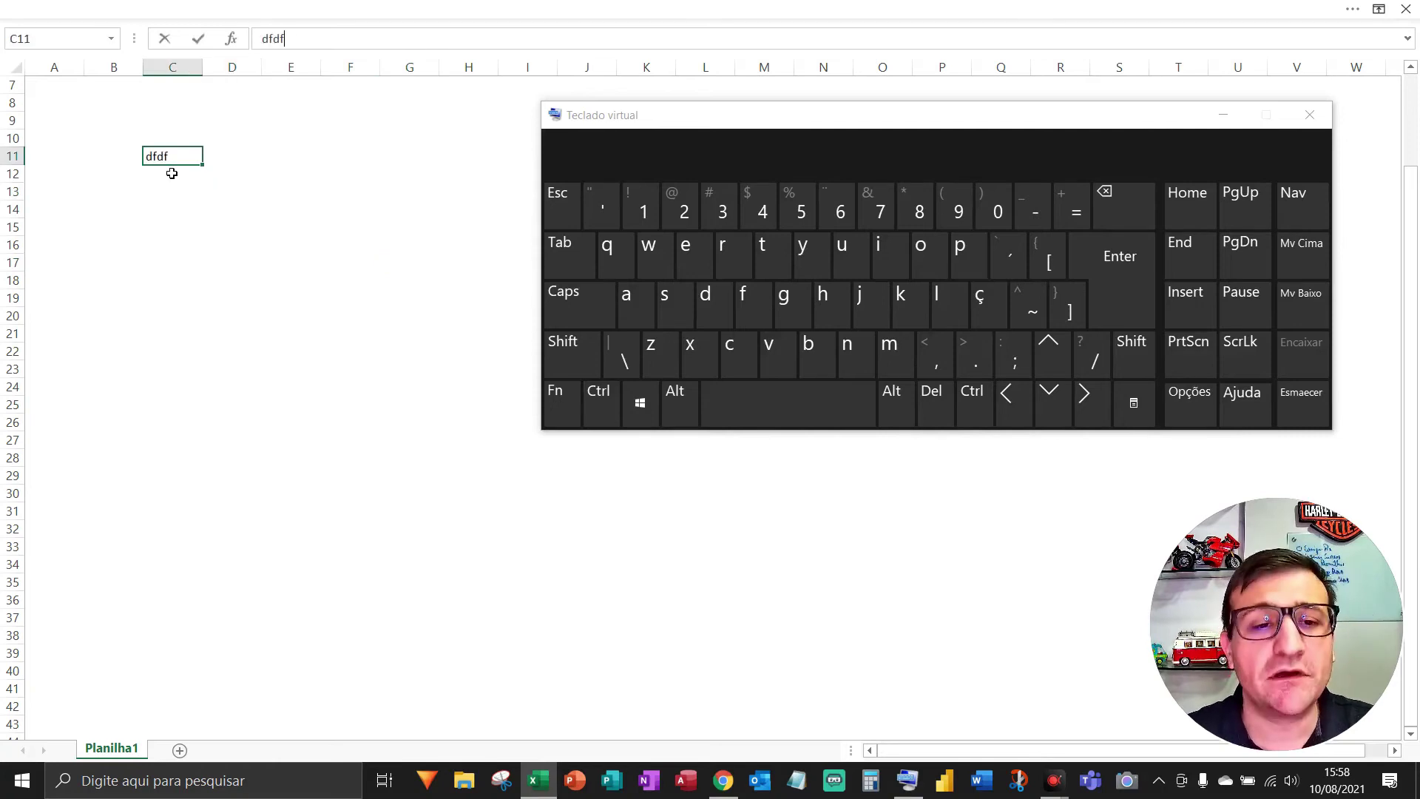
left_click(239, 269)
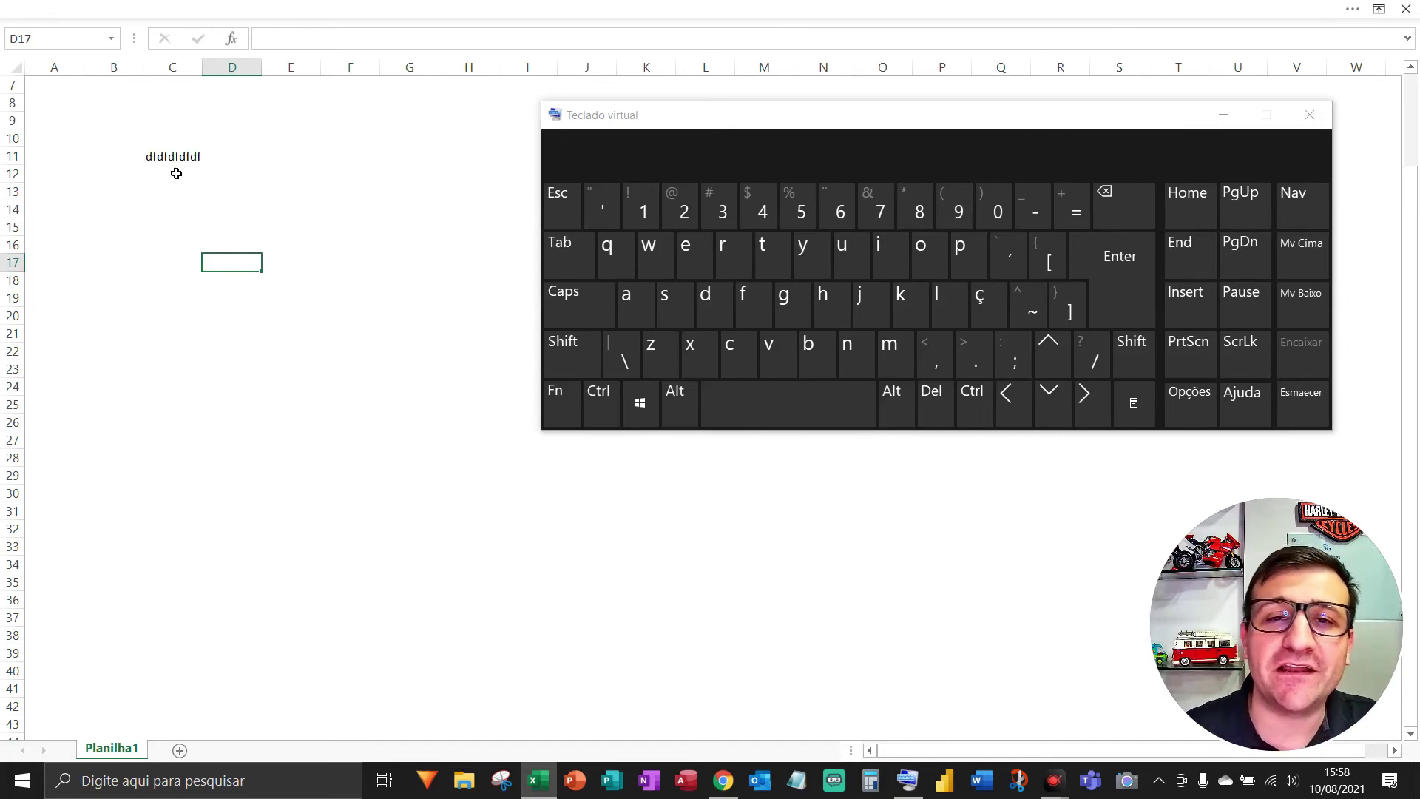
- Undo the text entry in cell C11 using the virtual keyboard's shortcut keys
left_click(704, 131)
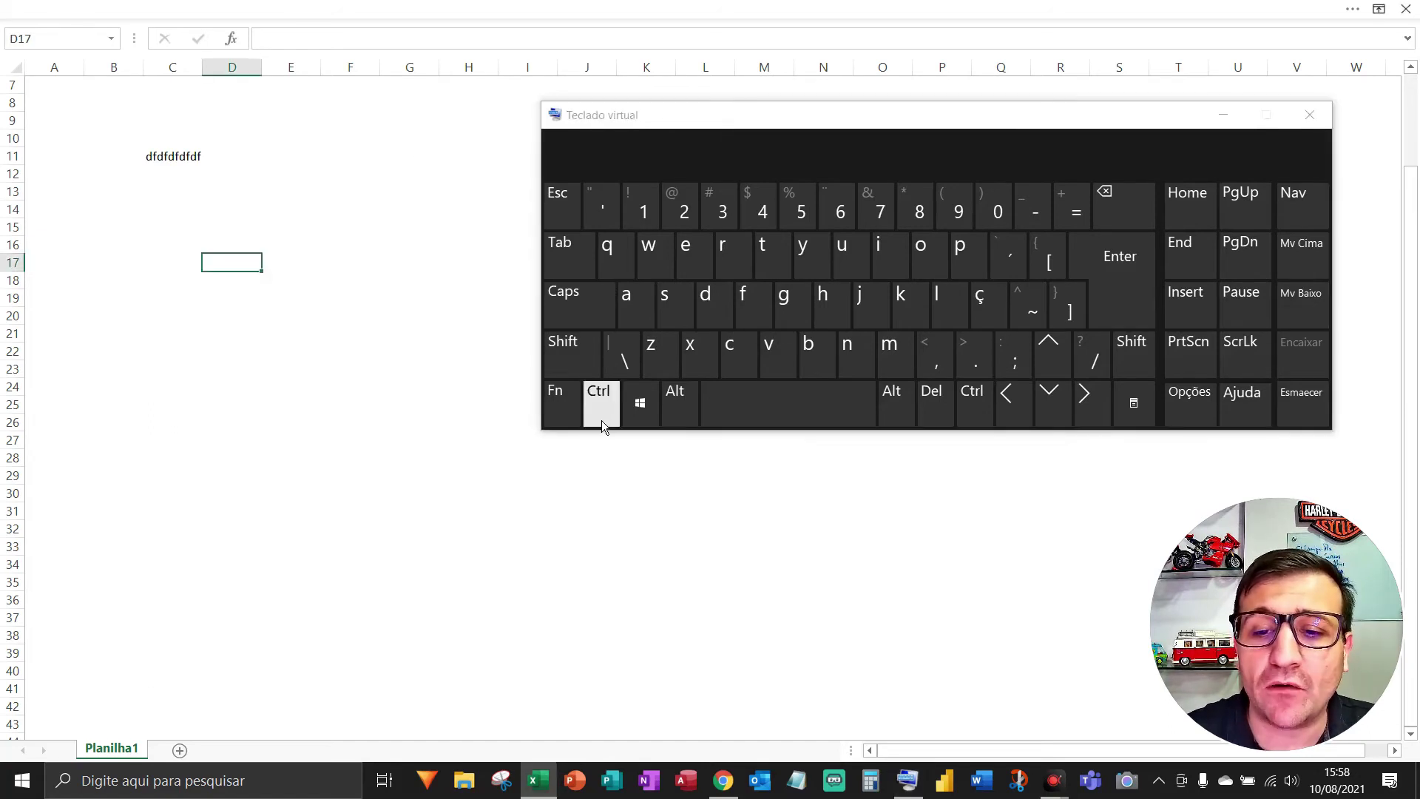
left_click(652, 366)
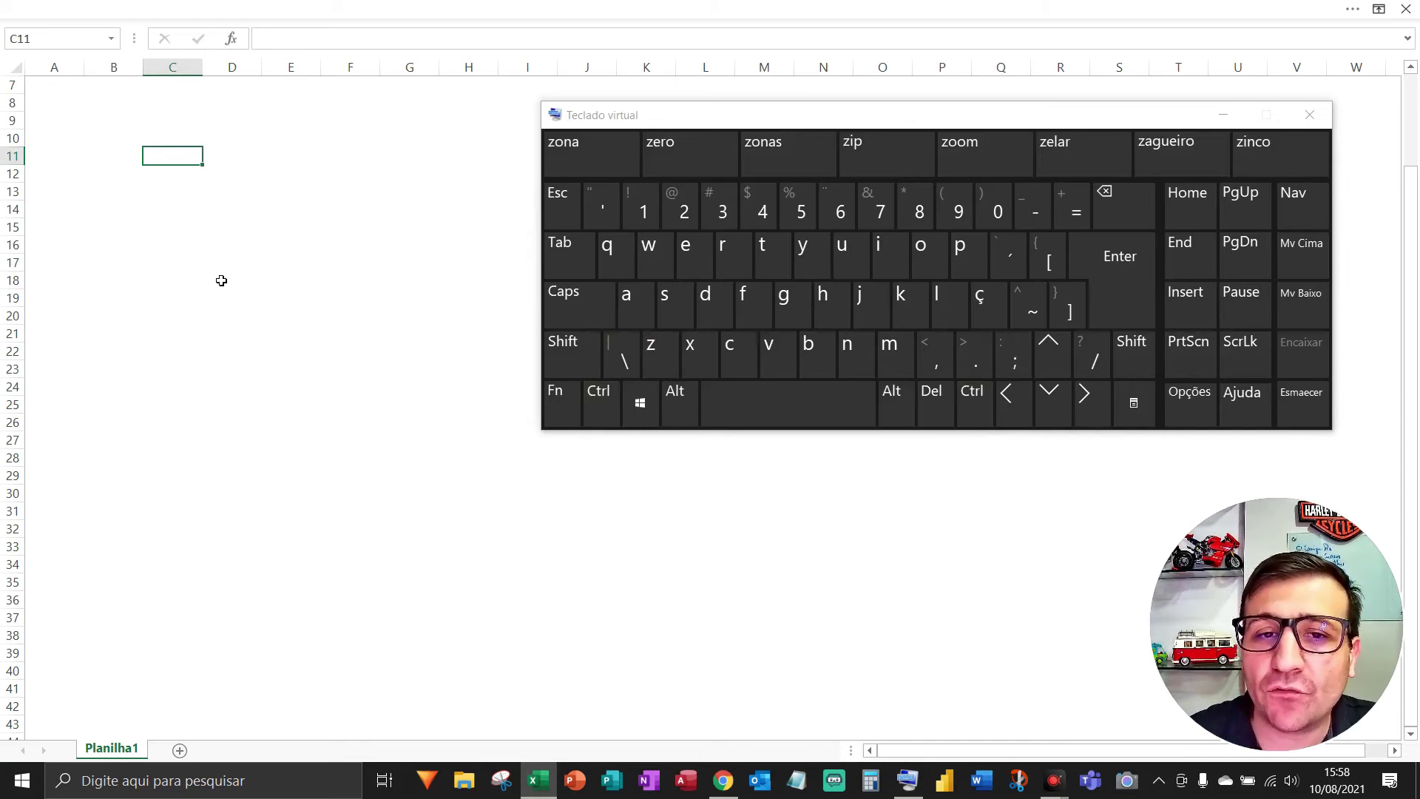
- Select all of column E from cell E16 using the virtual keyboard's shortcut keys, then select cell C23 instead
left_click(273, 249)
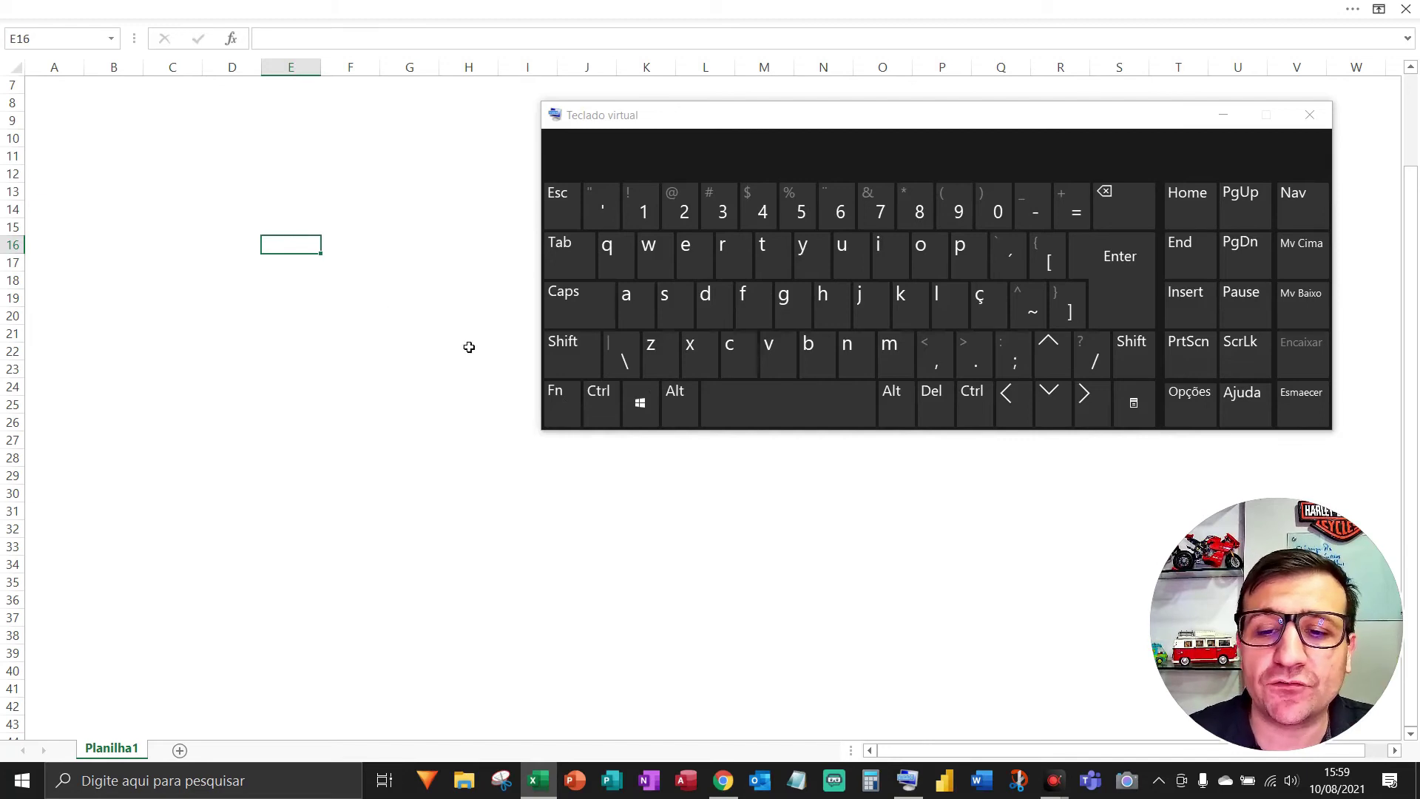
left_click(718, 124)
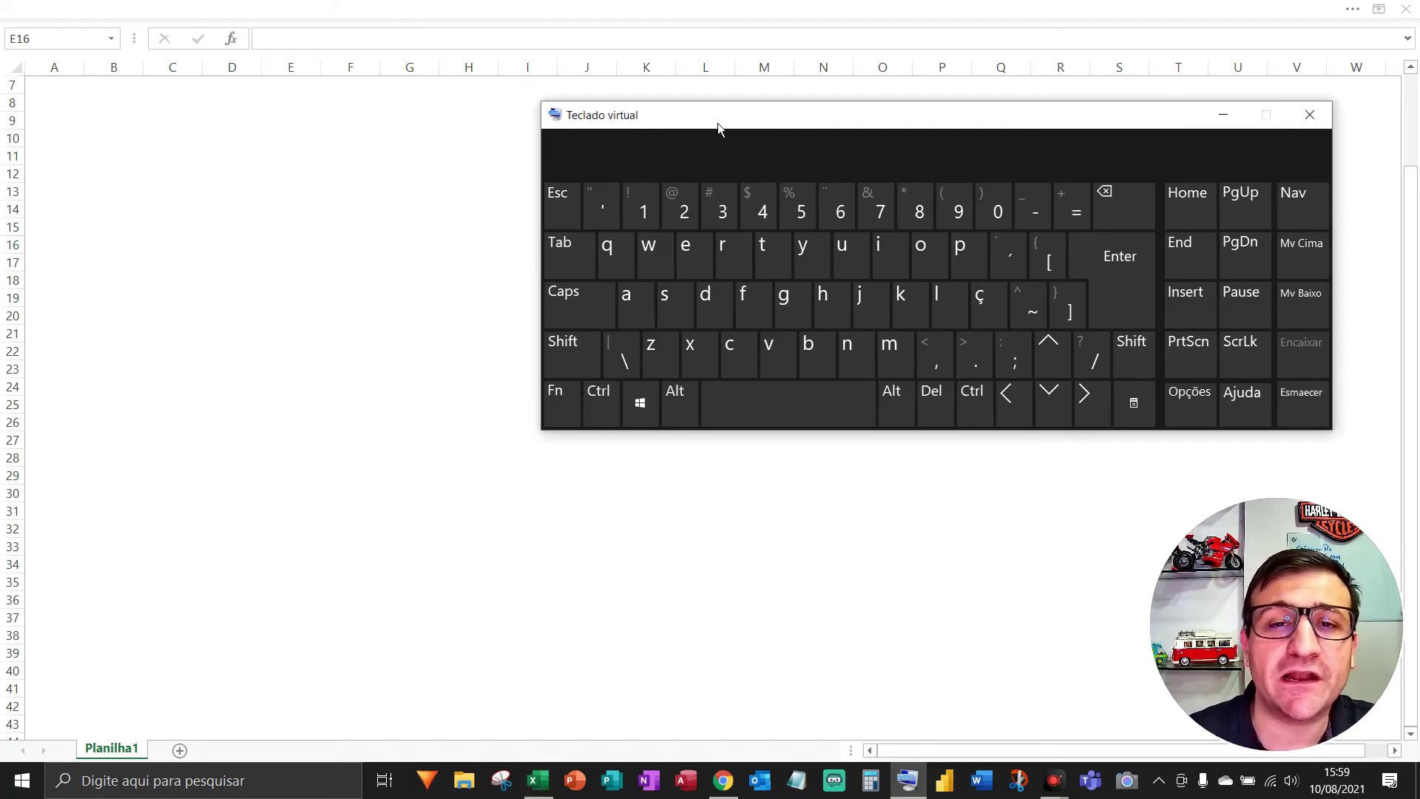
left_click(605, 415)
left_click(740, 411)
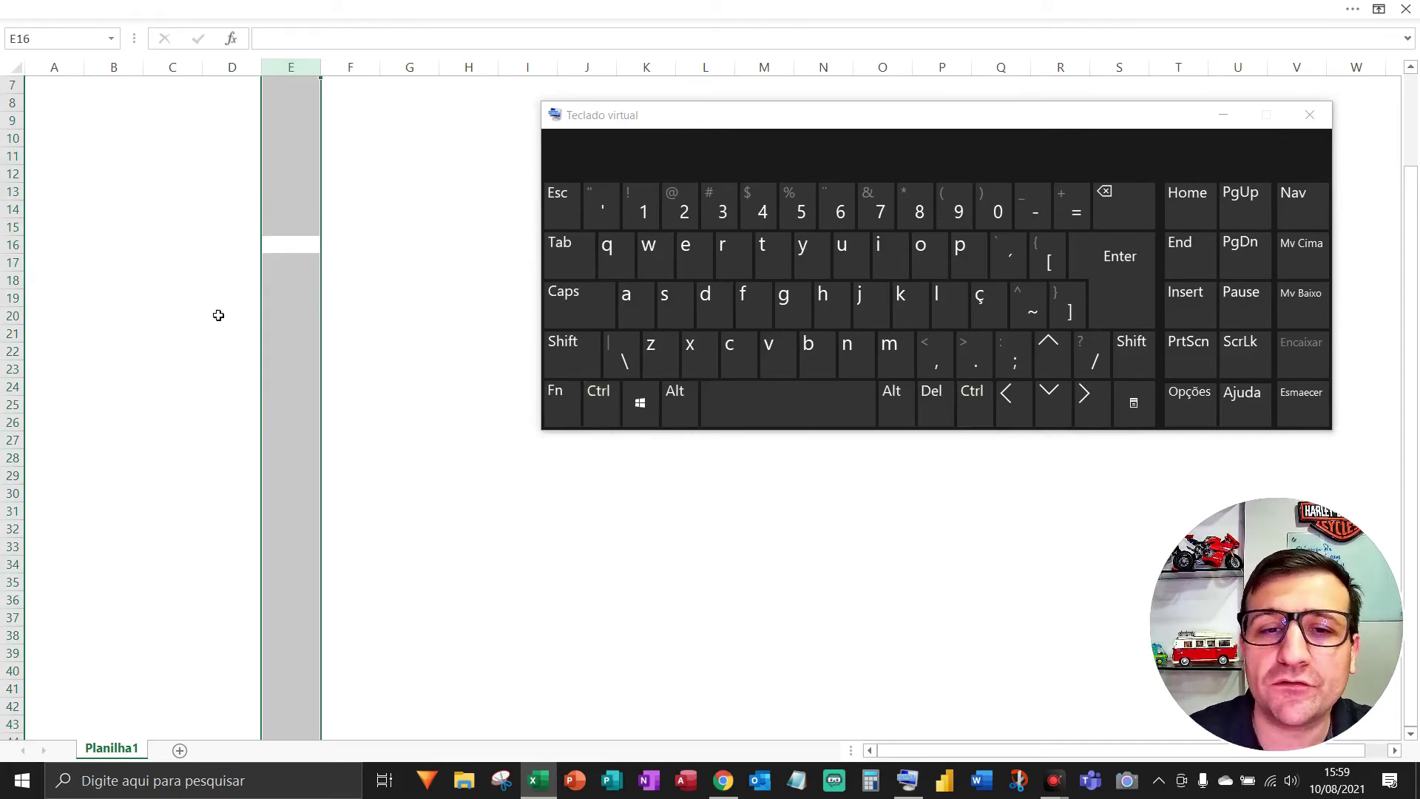
left_click(180, 369)
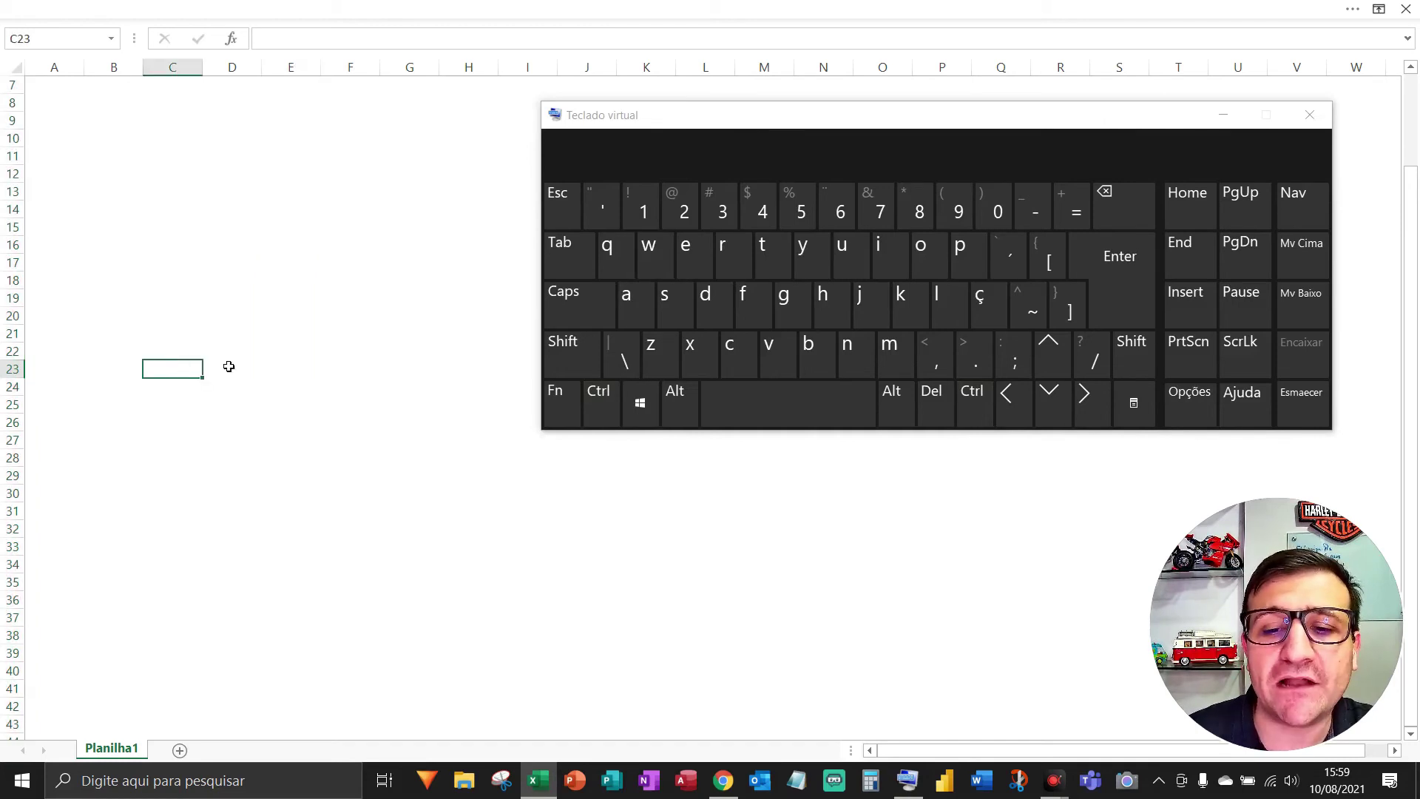
- Select all of row 23 from cell C23 using the virtual keyboard's shortcut keys
left_click(689, 126)
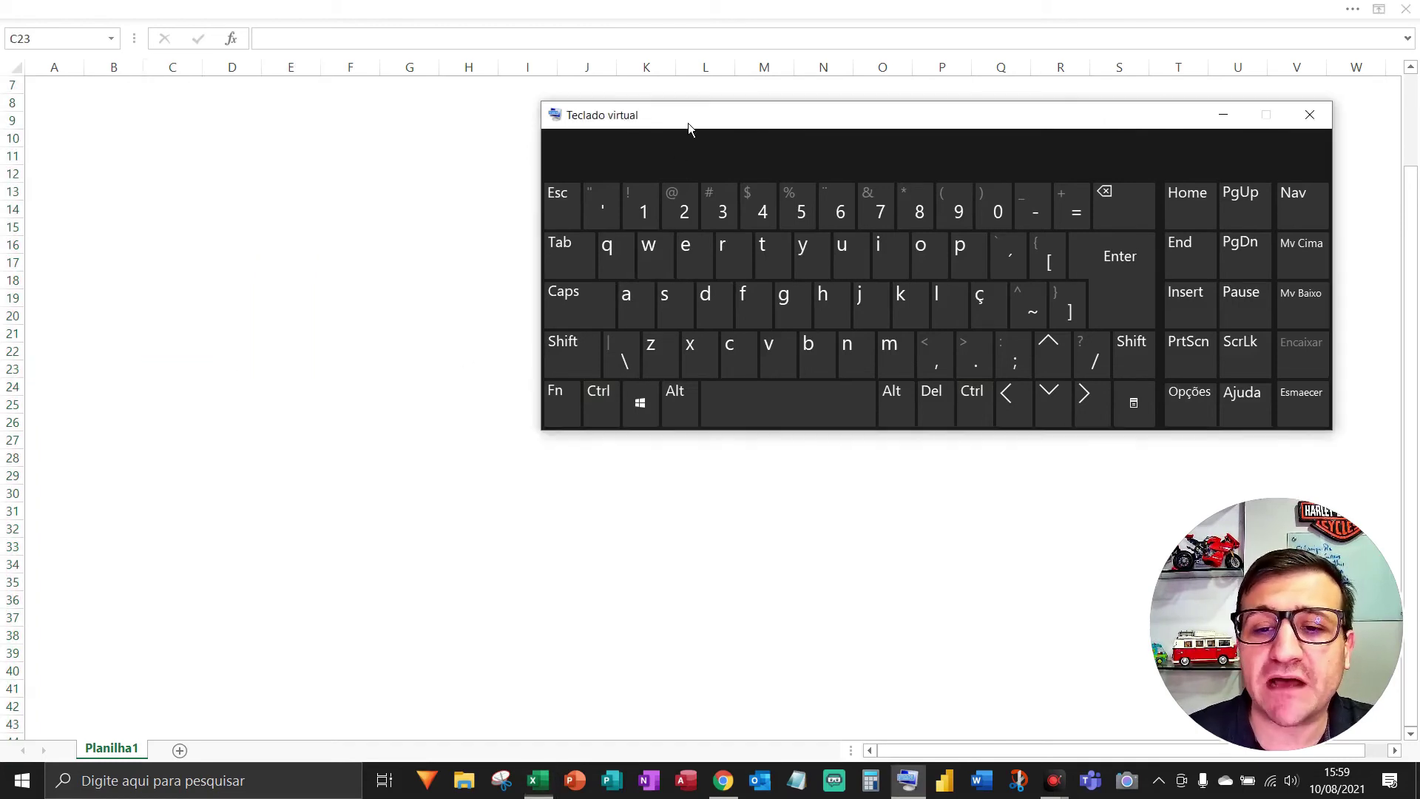
left_click(564, 362)
left_click(730, 404)
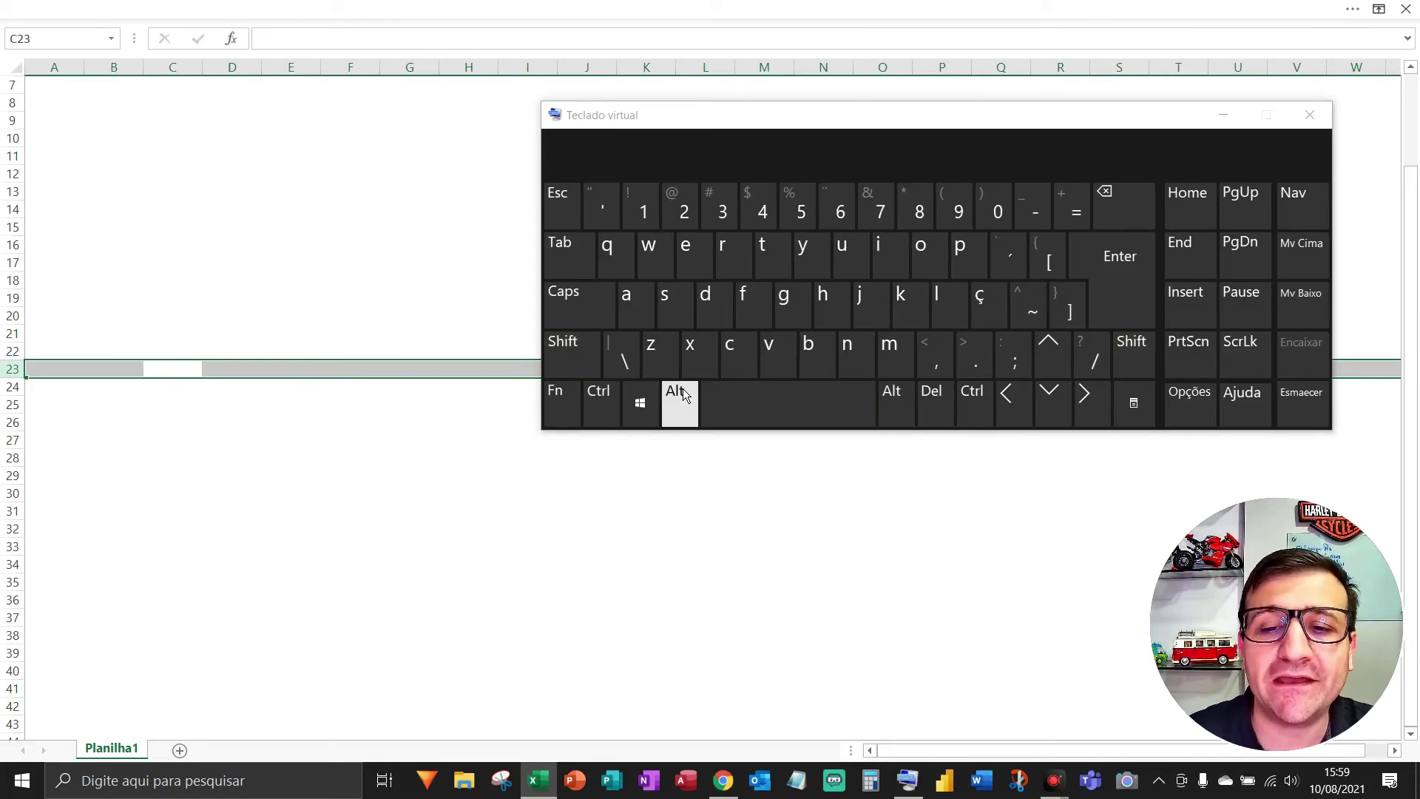
- Select cell C18 and jump to the last row of column C using the virtual keyboard's shortcut keys
left_click(163, 287)
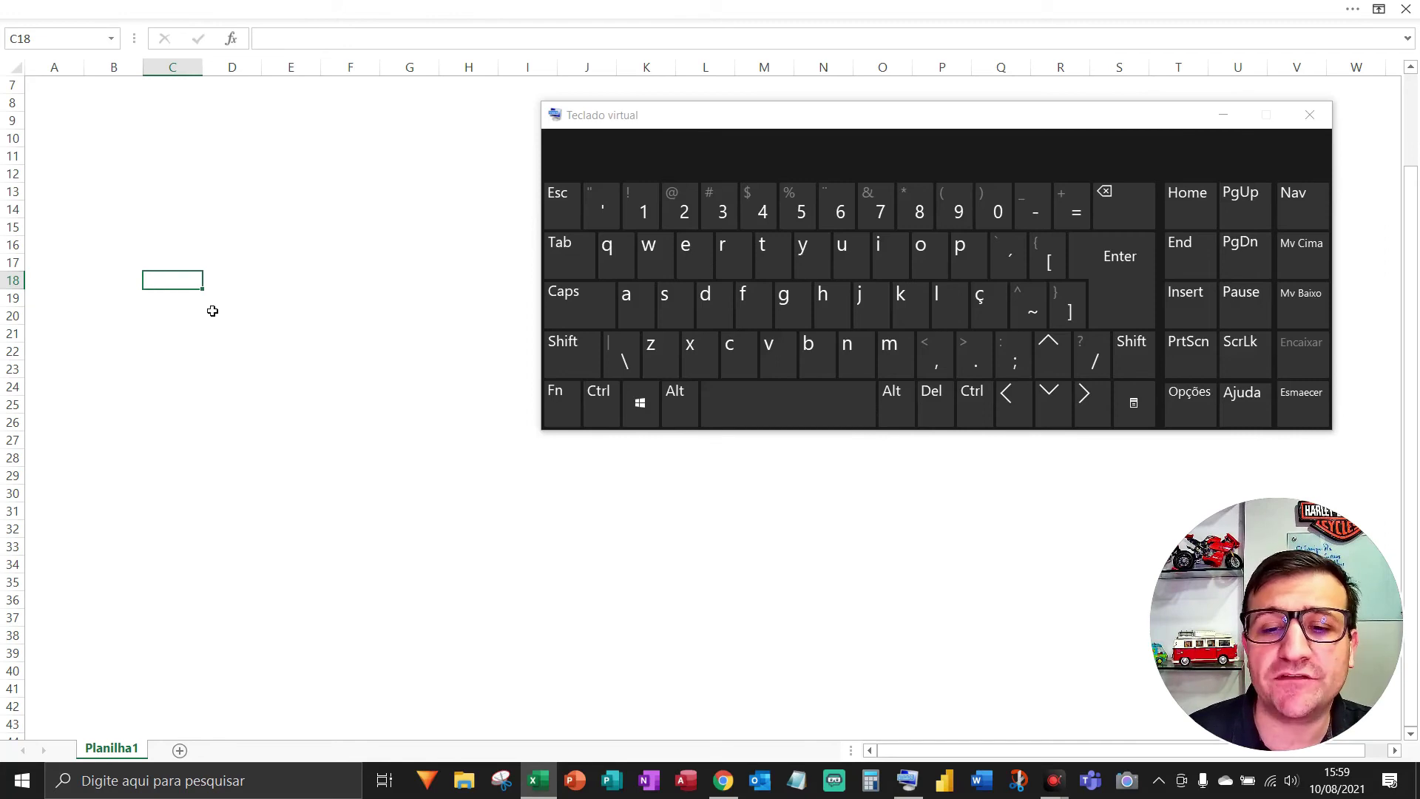
left_click(696, 126)
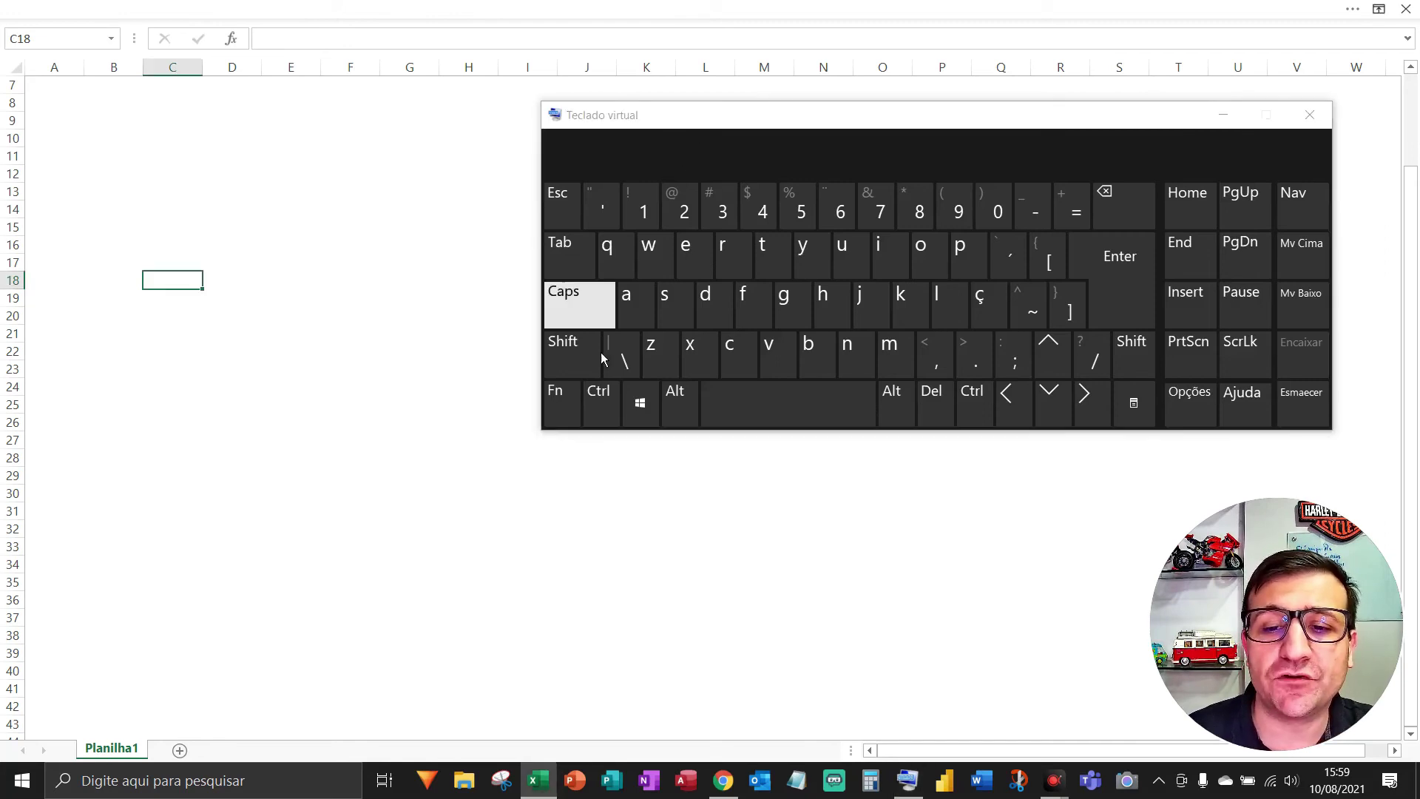
left_click(599, 403)
left_click(1072, 415)
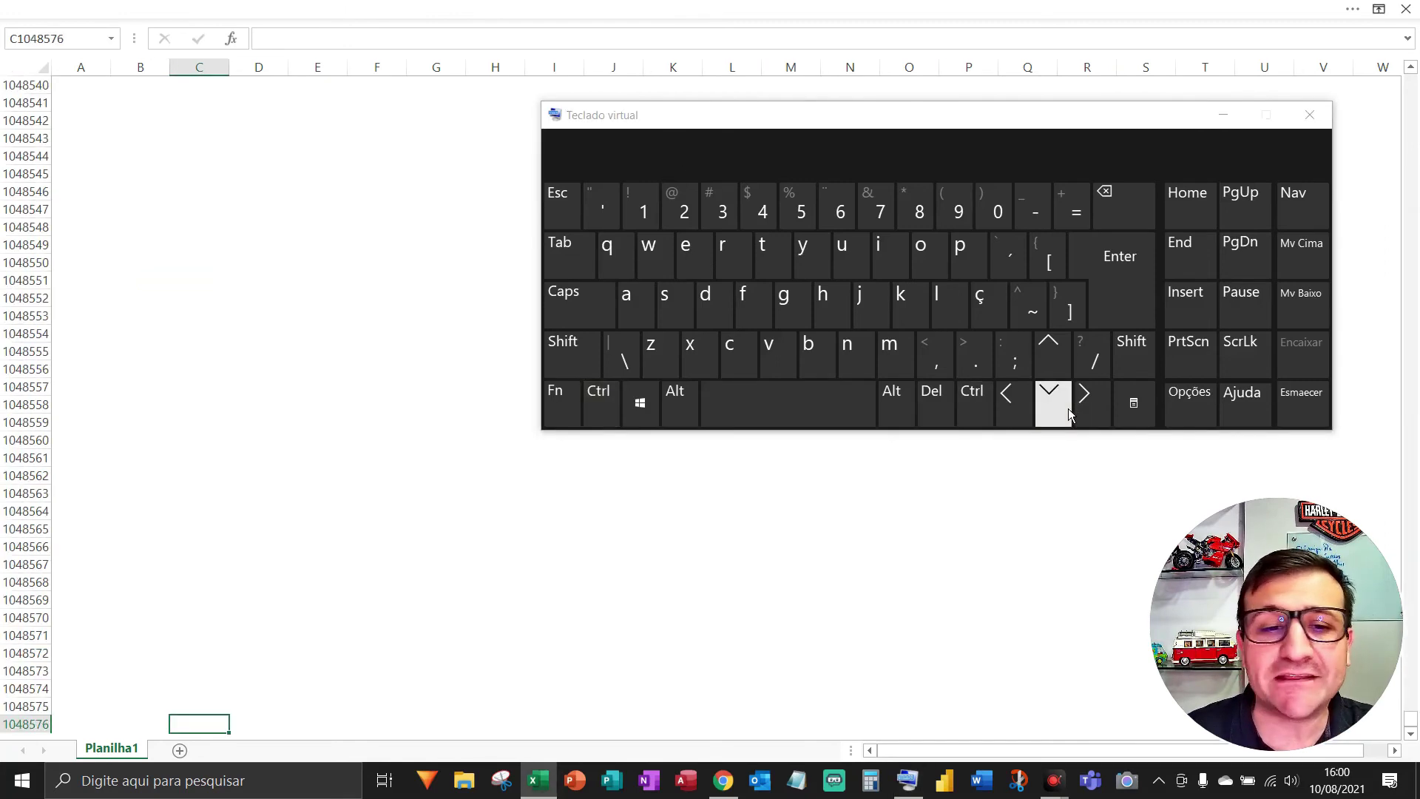
key("F5")
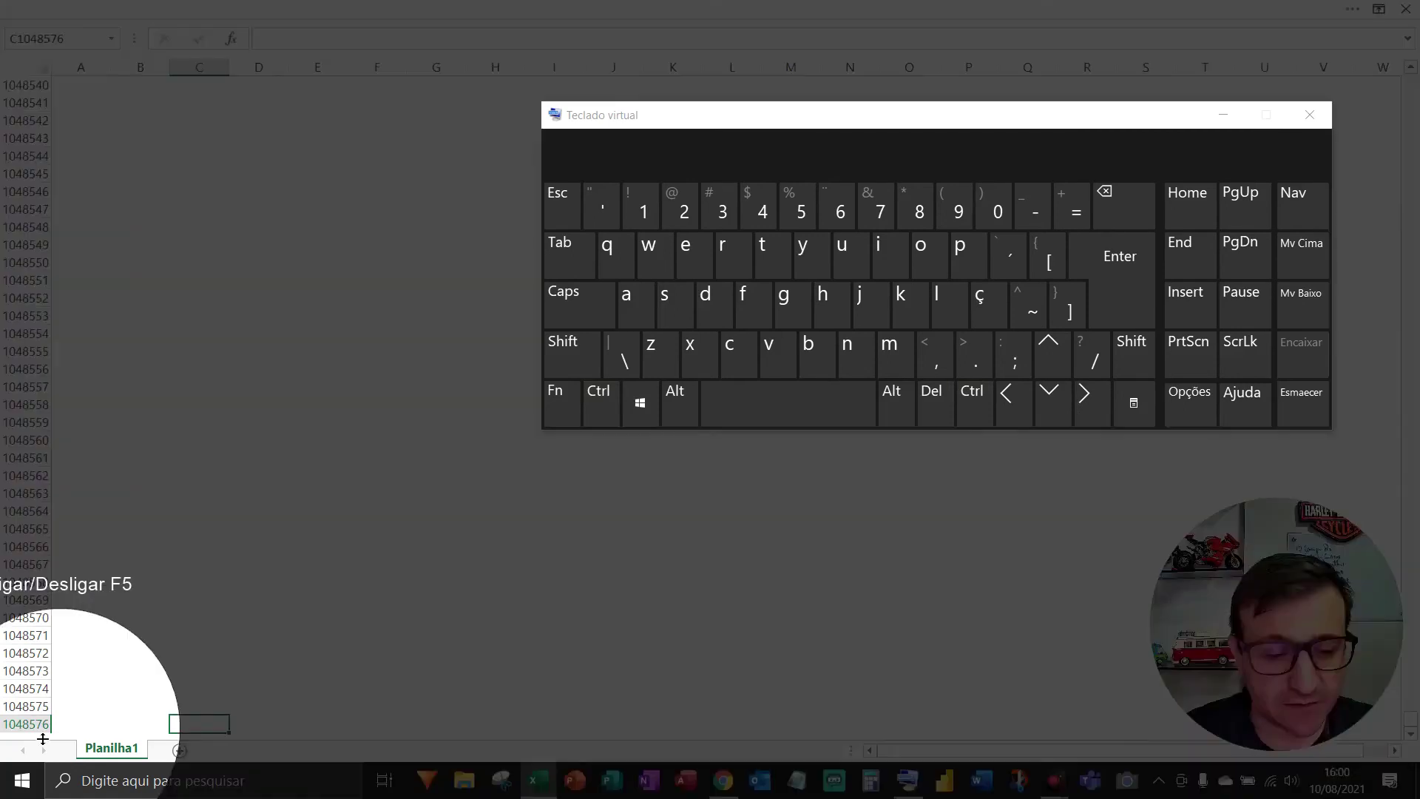
key("F5")
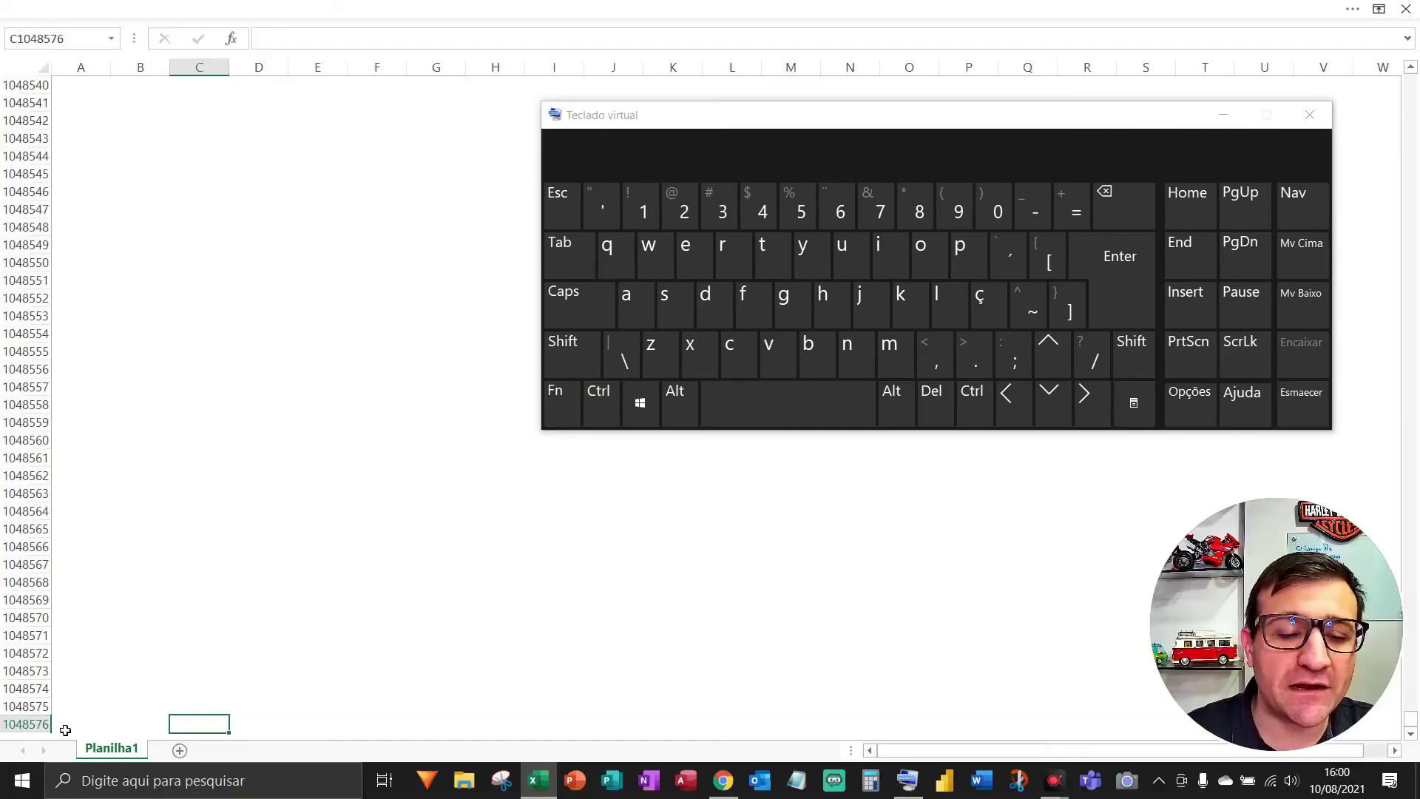
- Select cell E1048567 and return to cell A1 using the virtual keyboard's shortcut keys
left_click(295, 564)
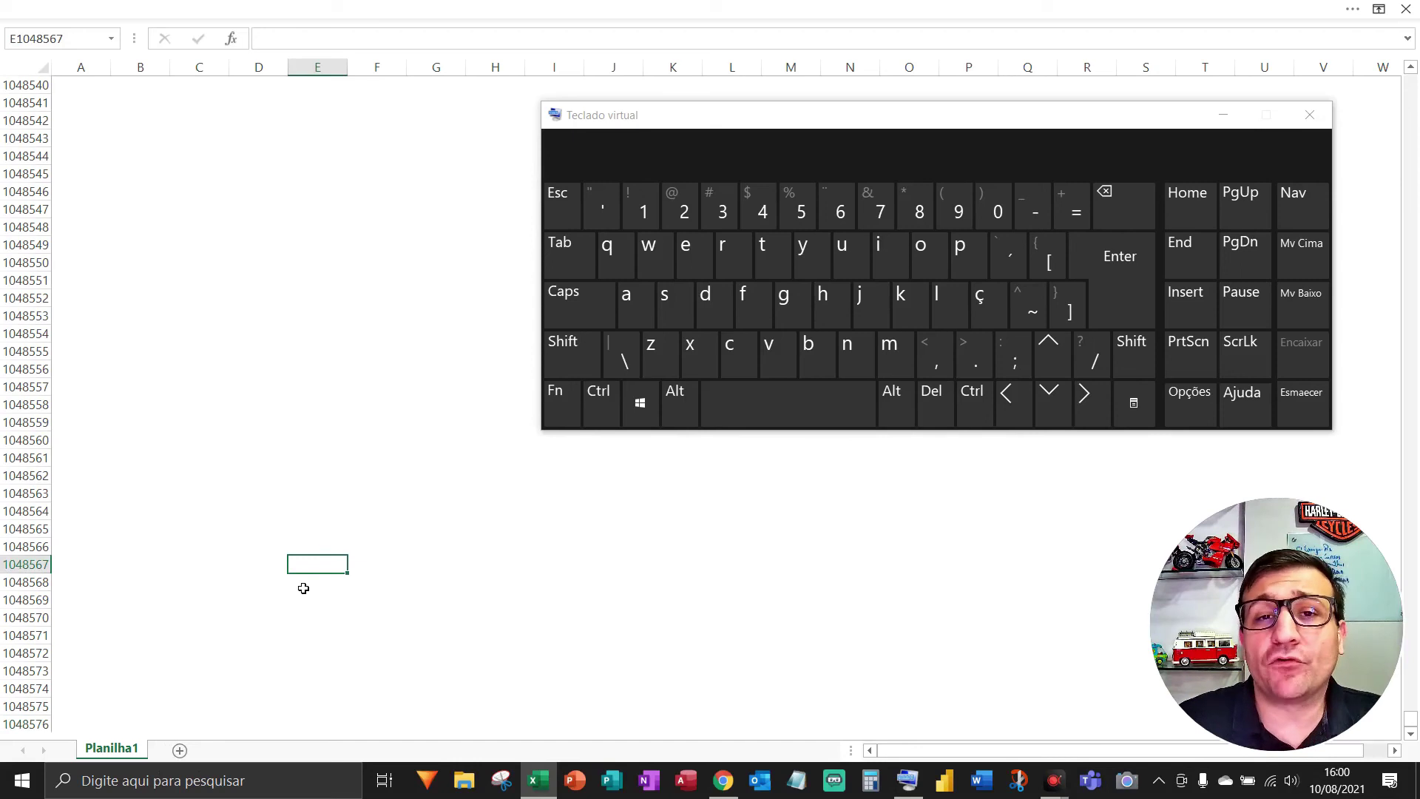
left_click(600, 403)
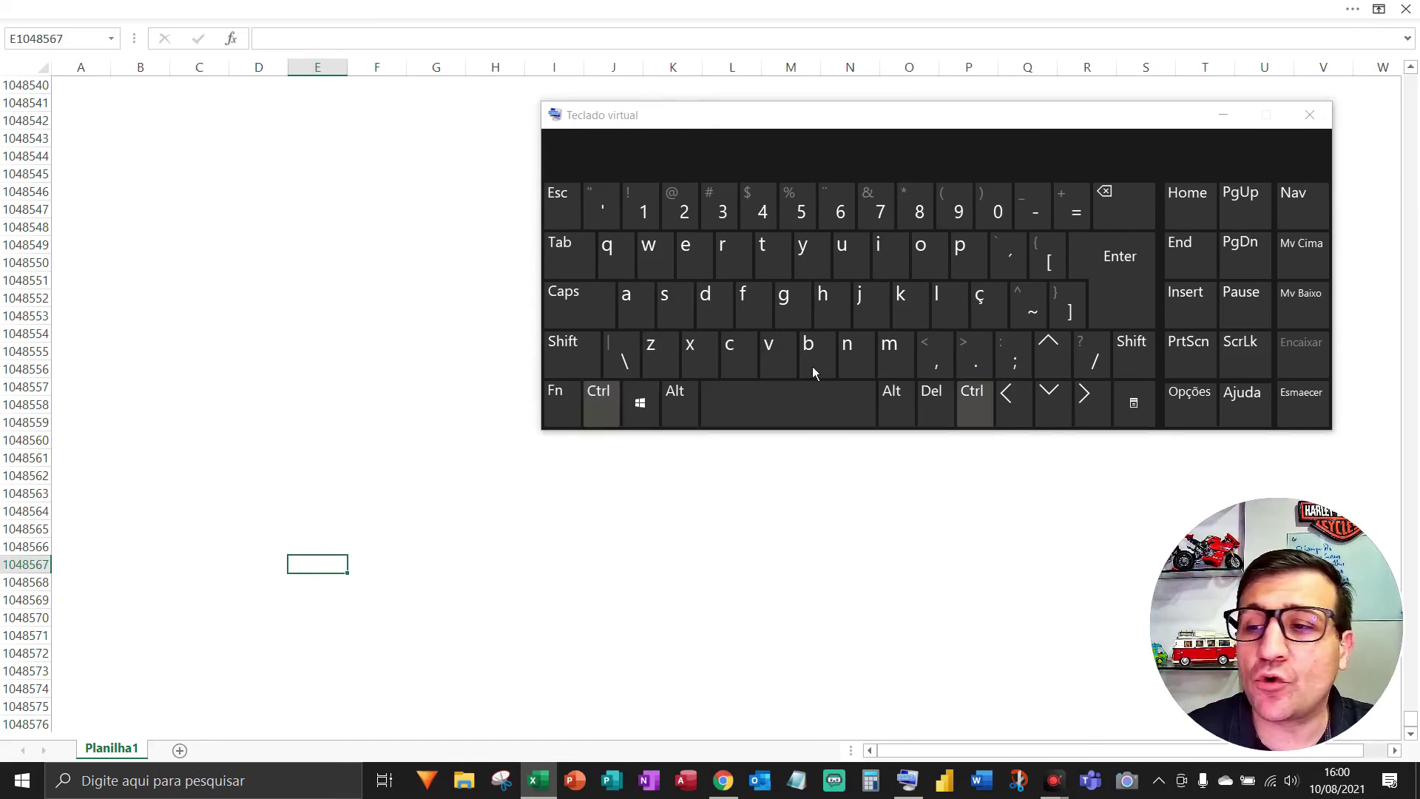
left_click(1203, 219)
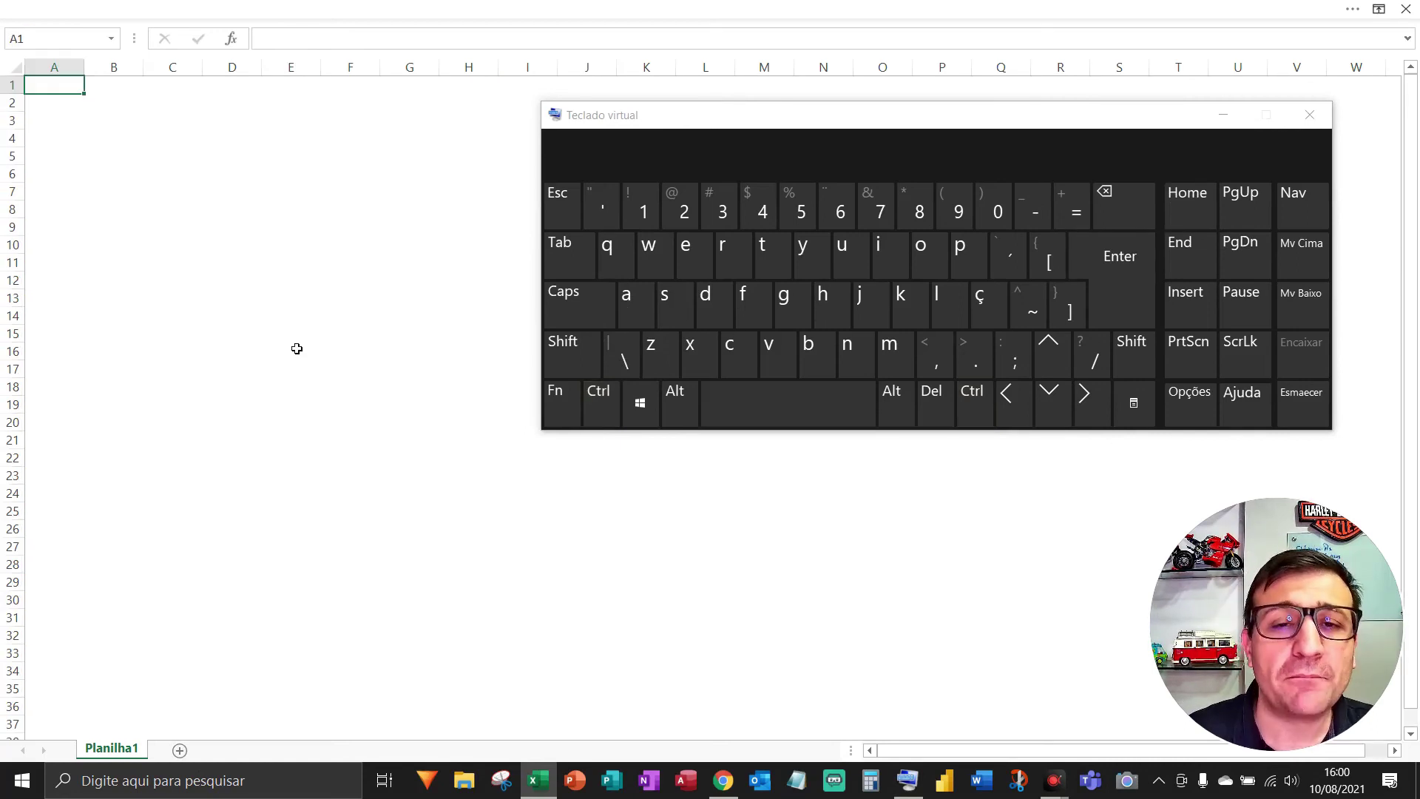
- Select cell D6 and hide column D using the virtual keyboard's shortcut keys
left_click(235, 179)
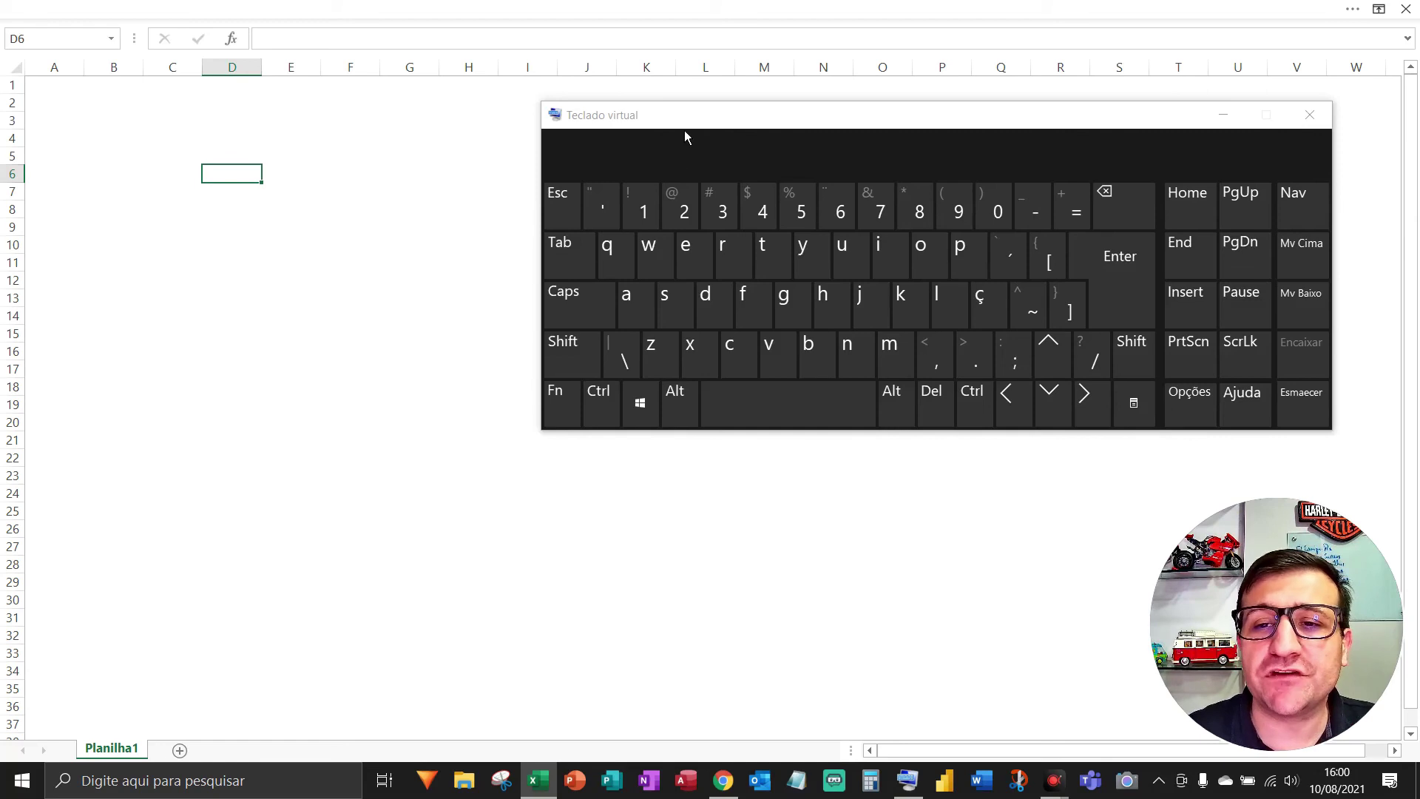
left_click(600, 399)
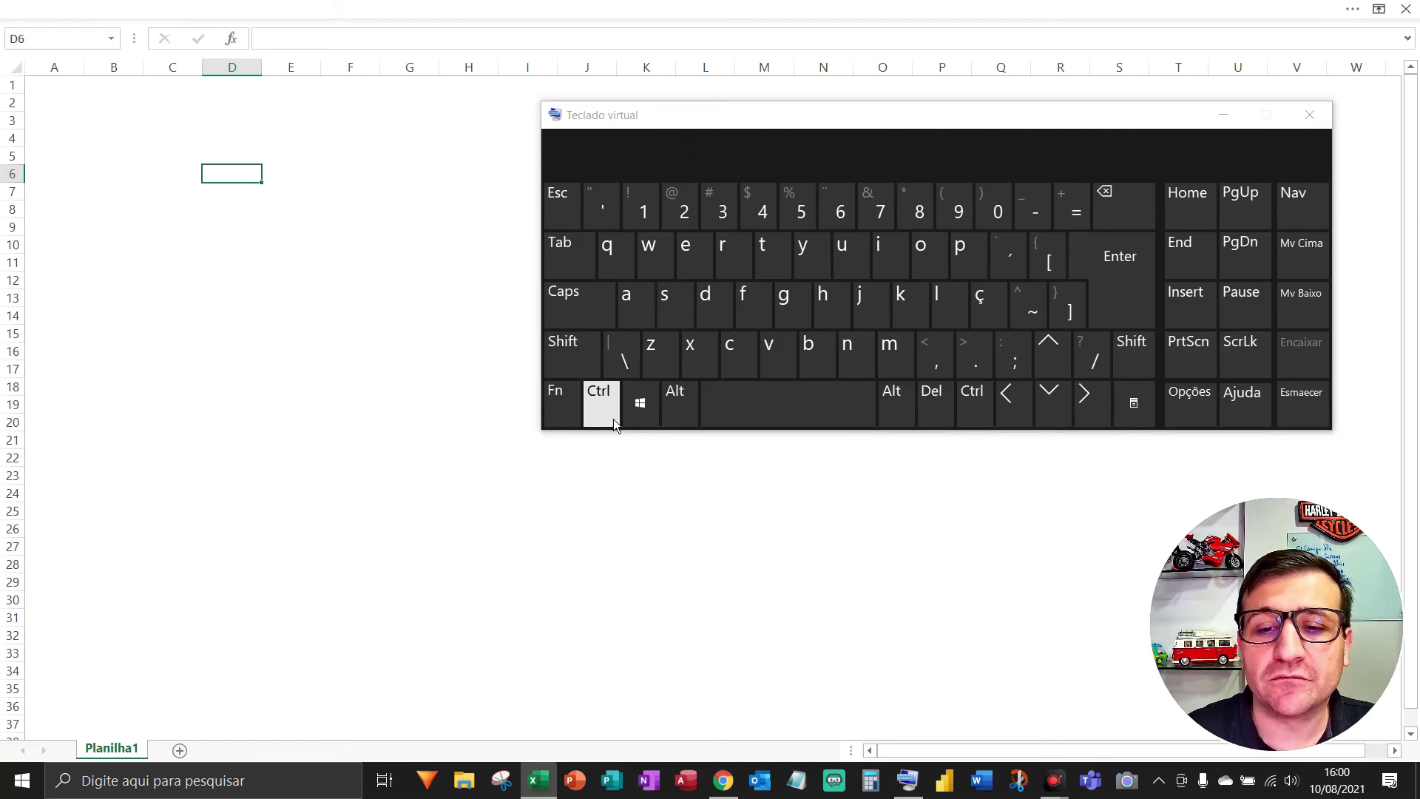
left_click(995, 211)
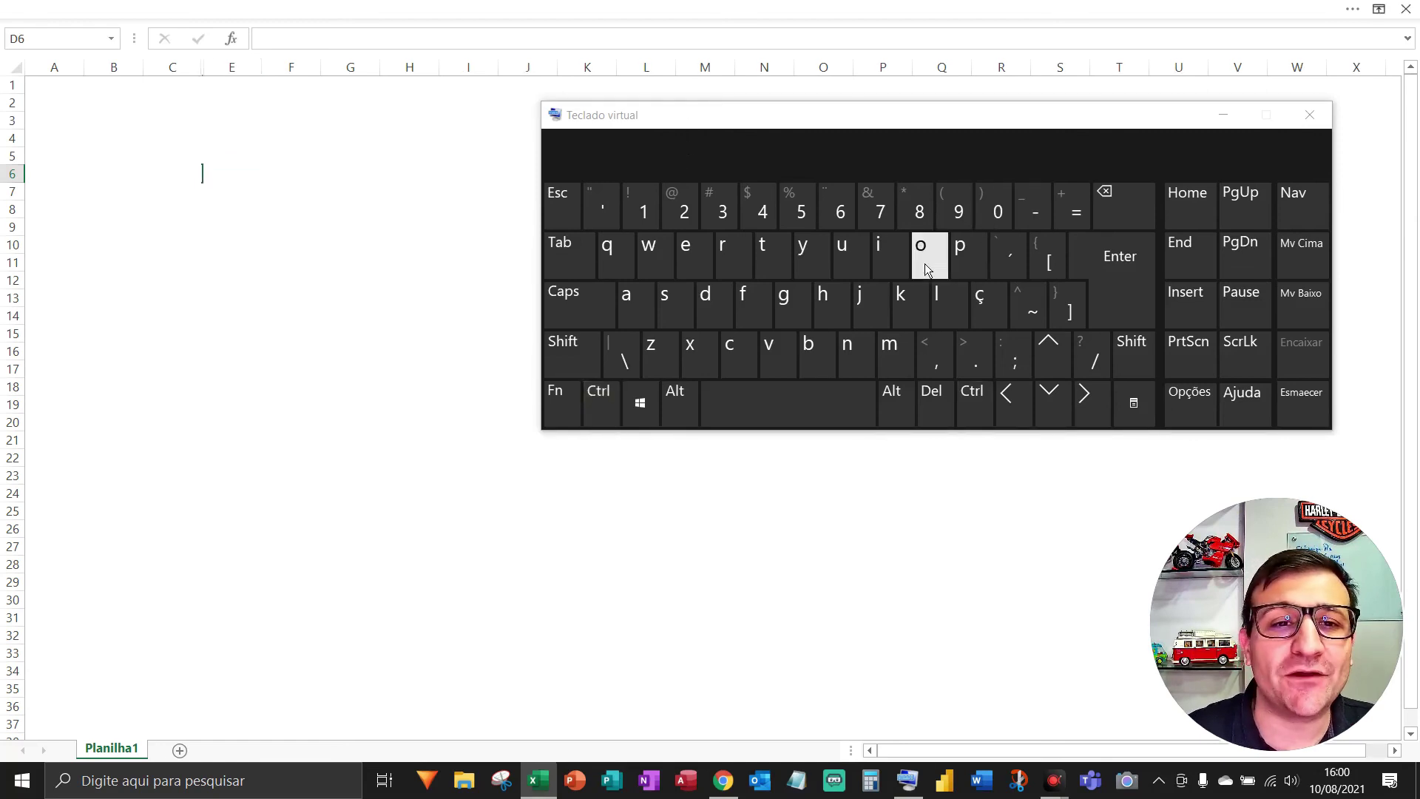
- Select row 22 and hide it using the virtual keyboard's shortcut keys
left_click(13, 458)
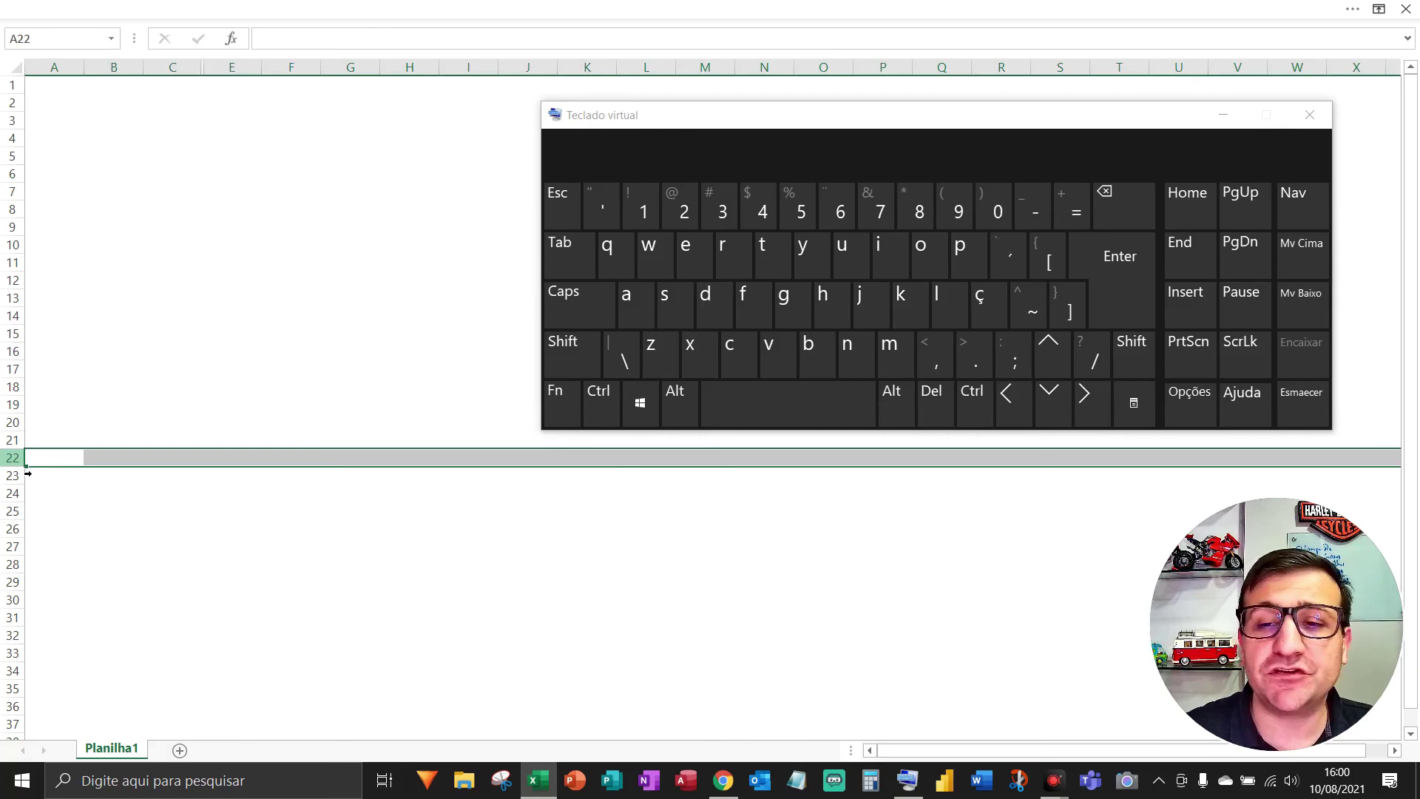
left_click(605, 405)
left_click(959, 211)
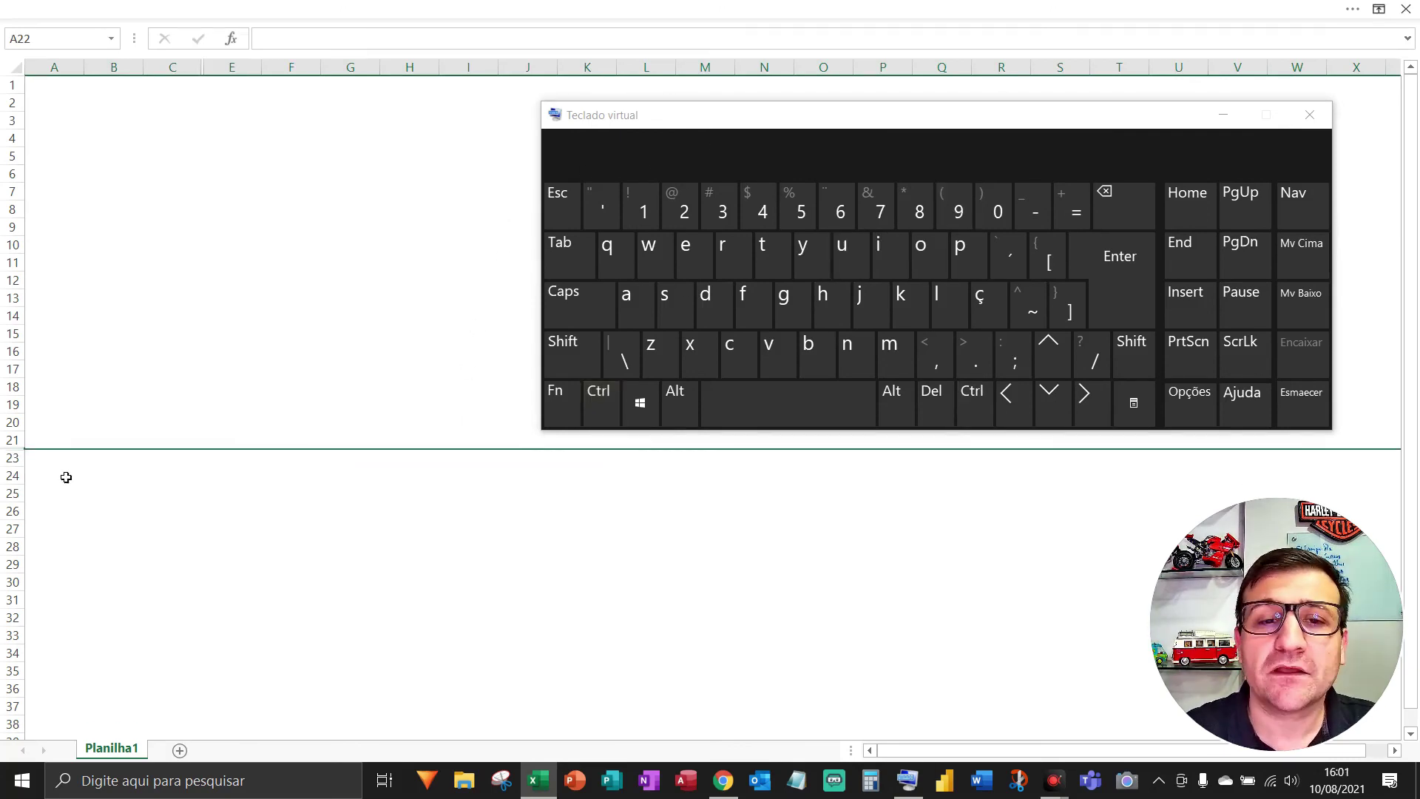